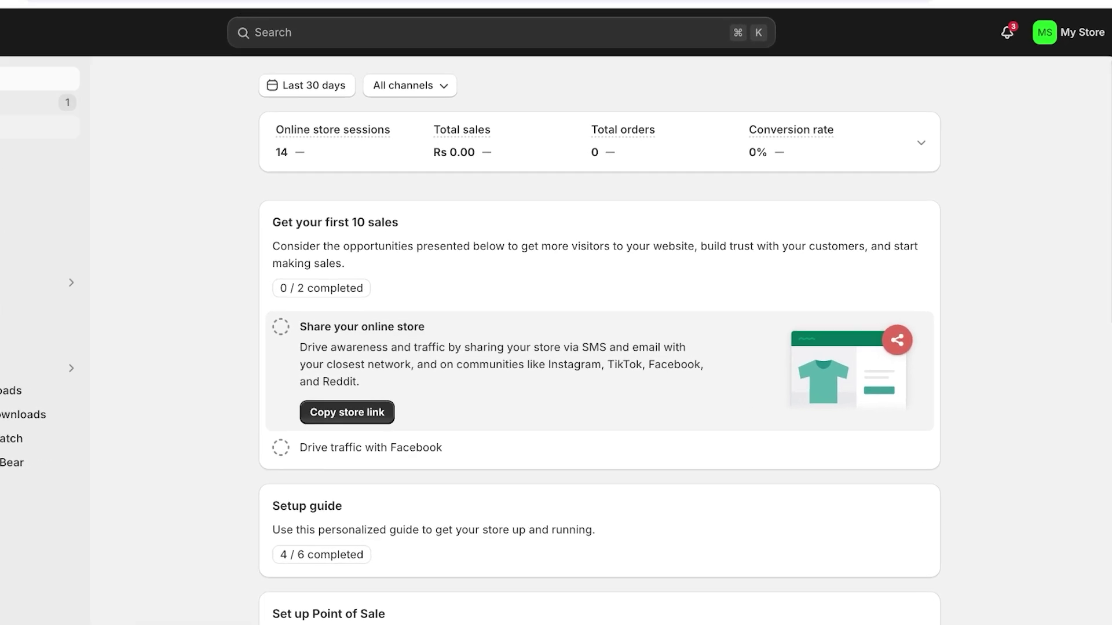
View the Beauty Secrets product on the online store and check its displayed price
click(18, 126)
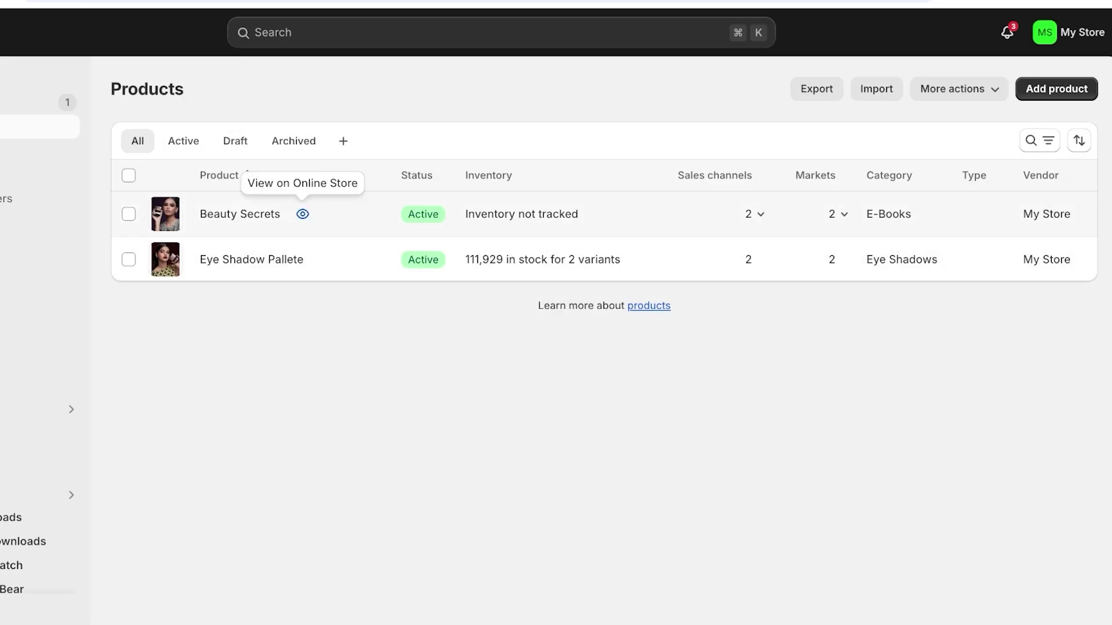
click(302, 214)
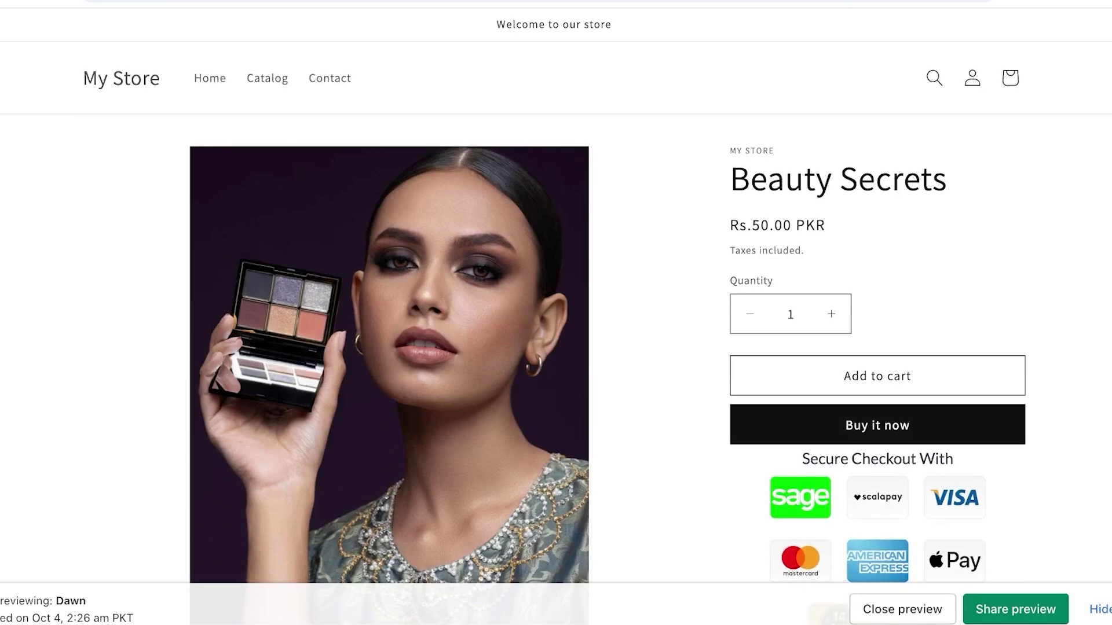
drag(729, 225, 825, 225)
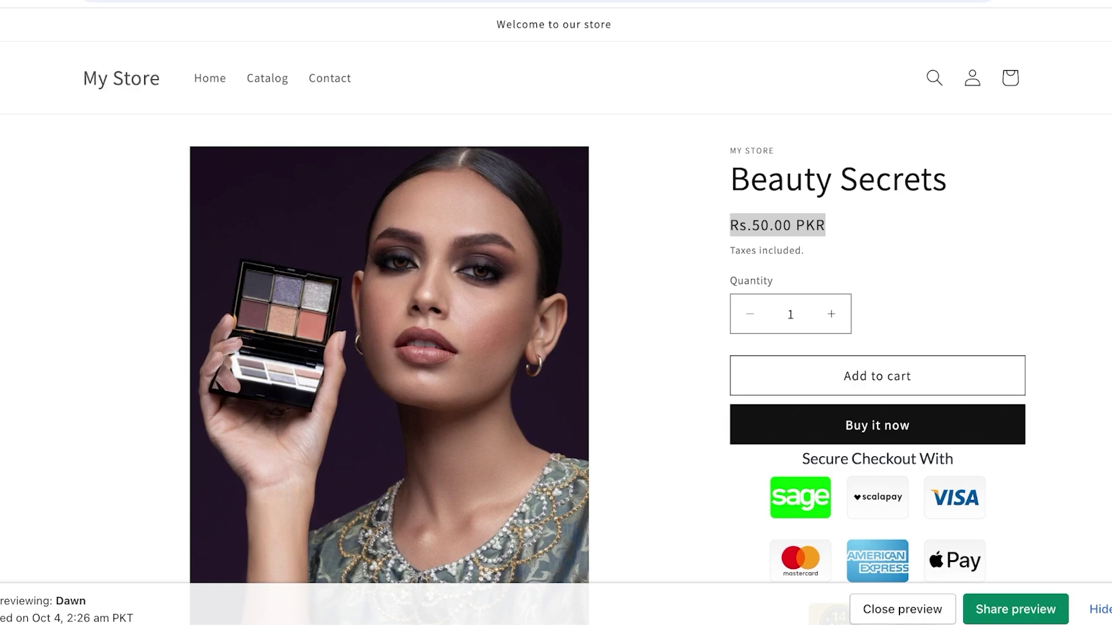
key(ctrl+shift+Tab)
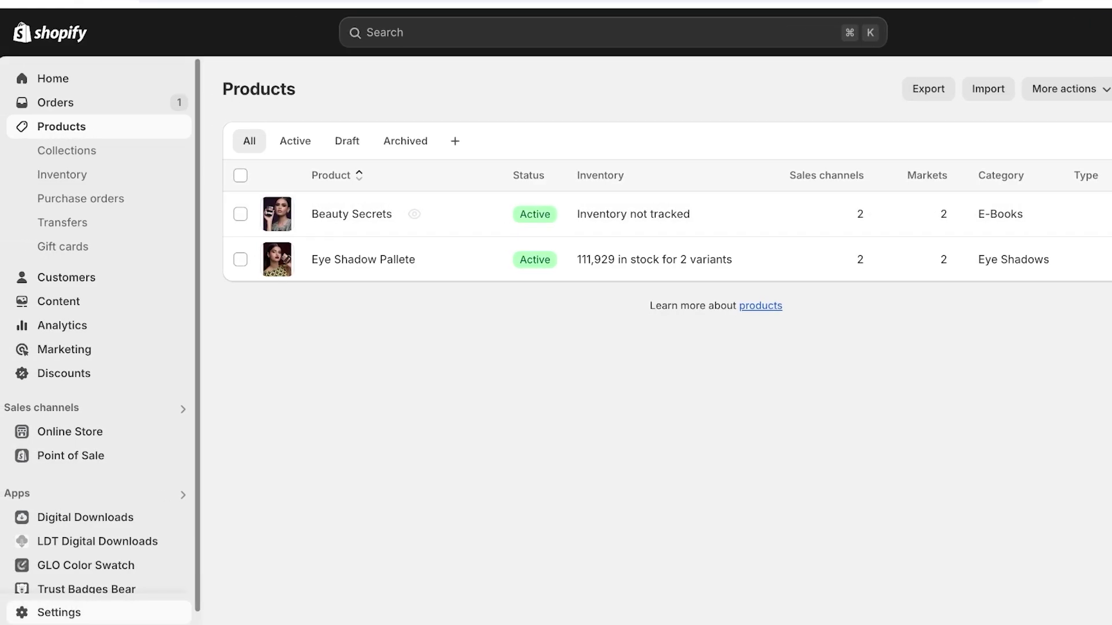
Go to the store's Markets settings and look over the market overview
click(14, 612)
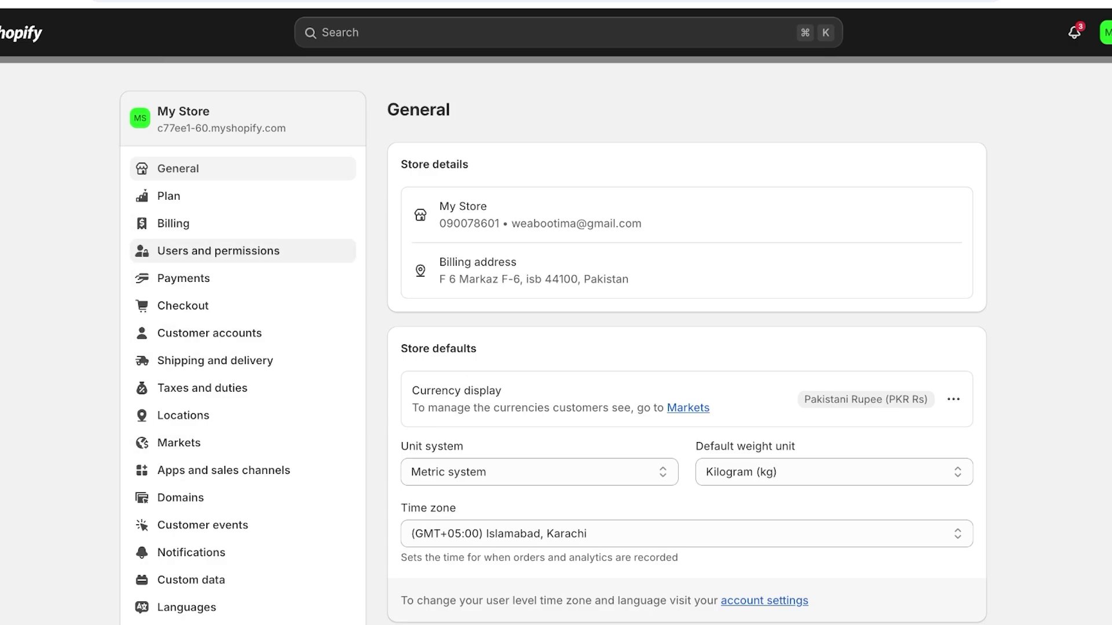
scroll(243, 503, down, 3)
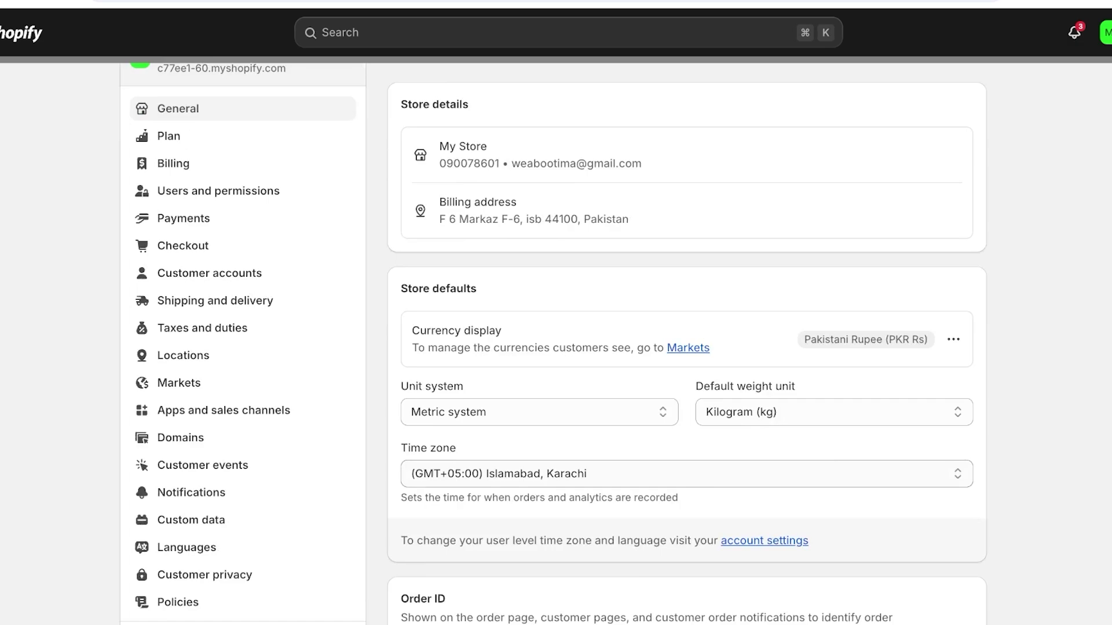
scroll(243, 502, up, 1)
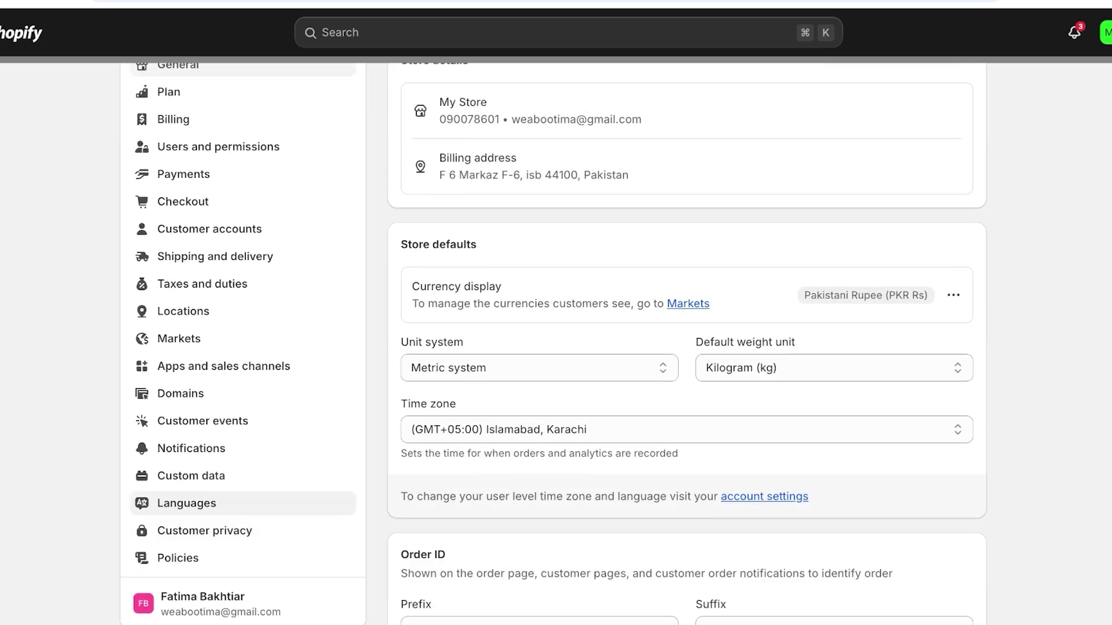
click(179, 338)
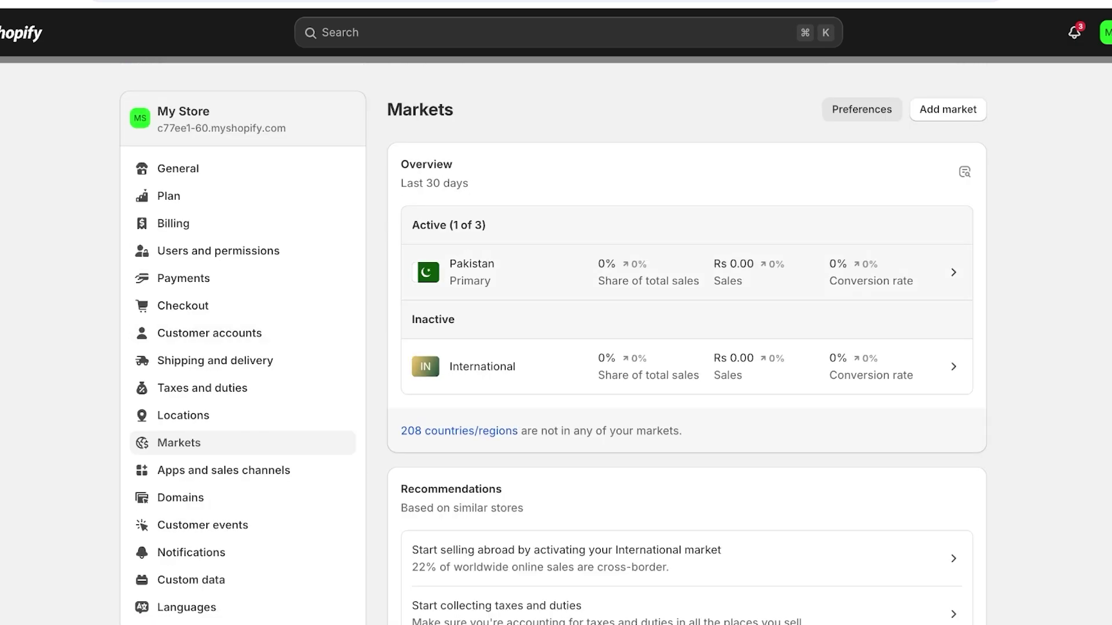
scroll(179, 338, down, 3)
scroll(555, 347, up, 3)
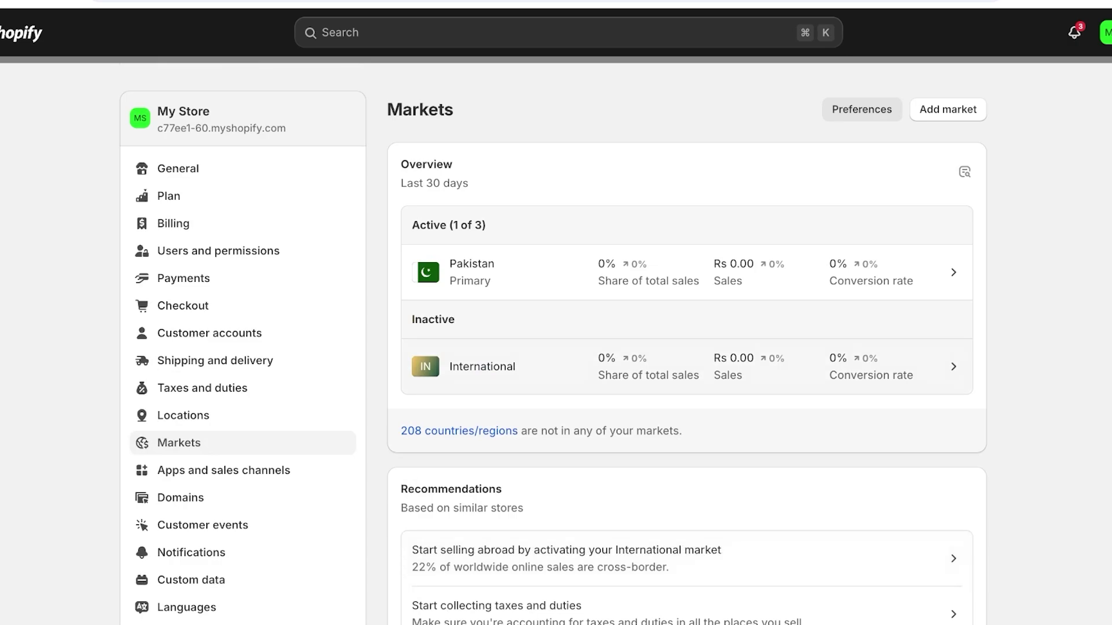
Examine the International market's pricing options and product prices, and leave the settings
click(483, 367)
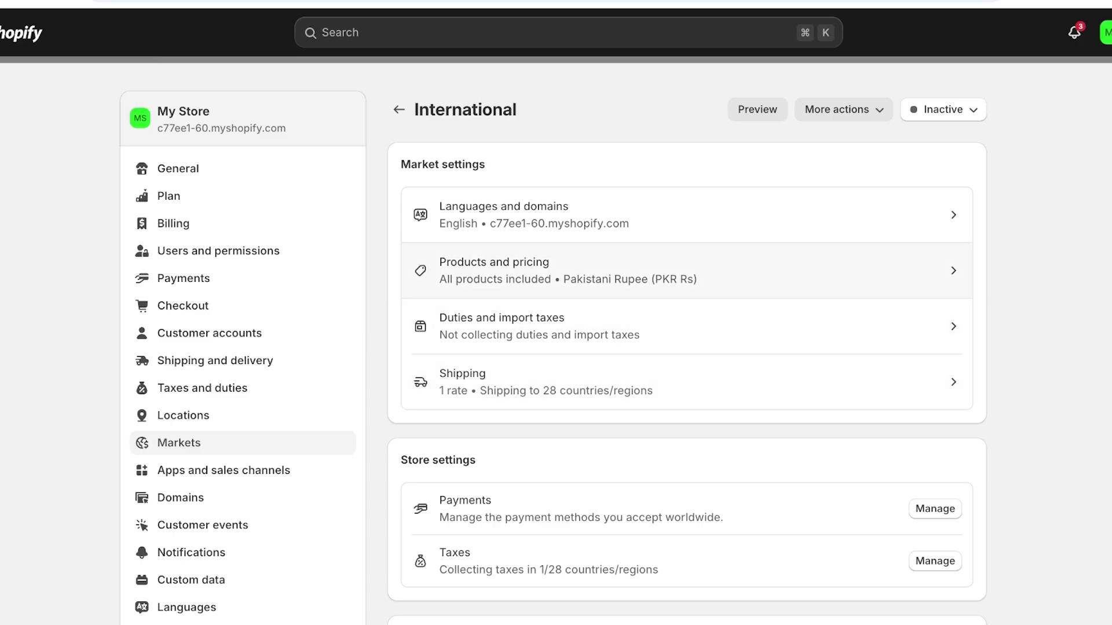
click(684, 270)
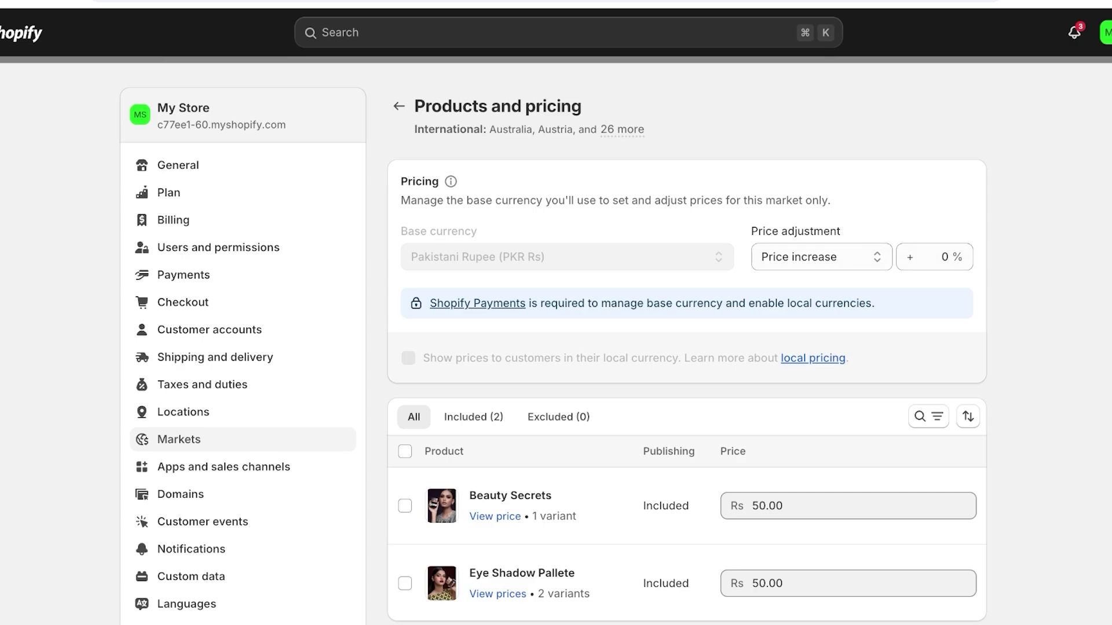
key(super+t)
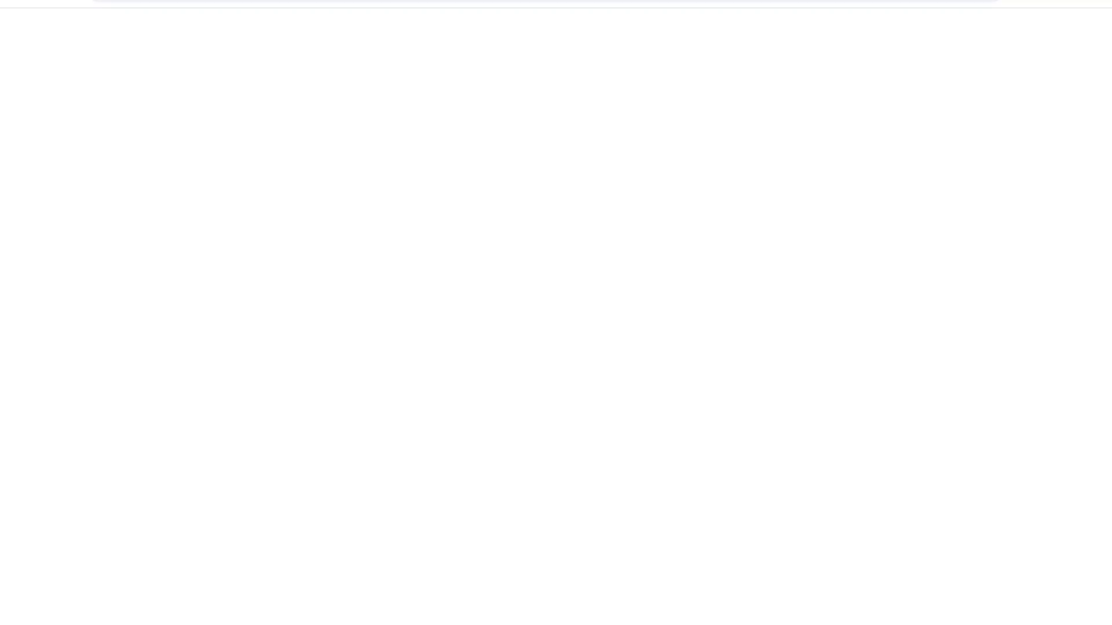
scroll(687, 359, down, 3)
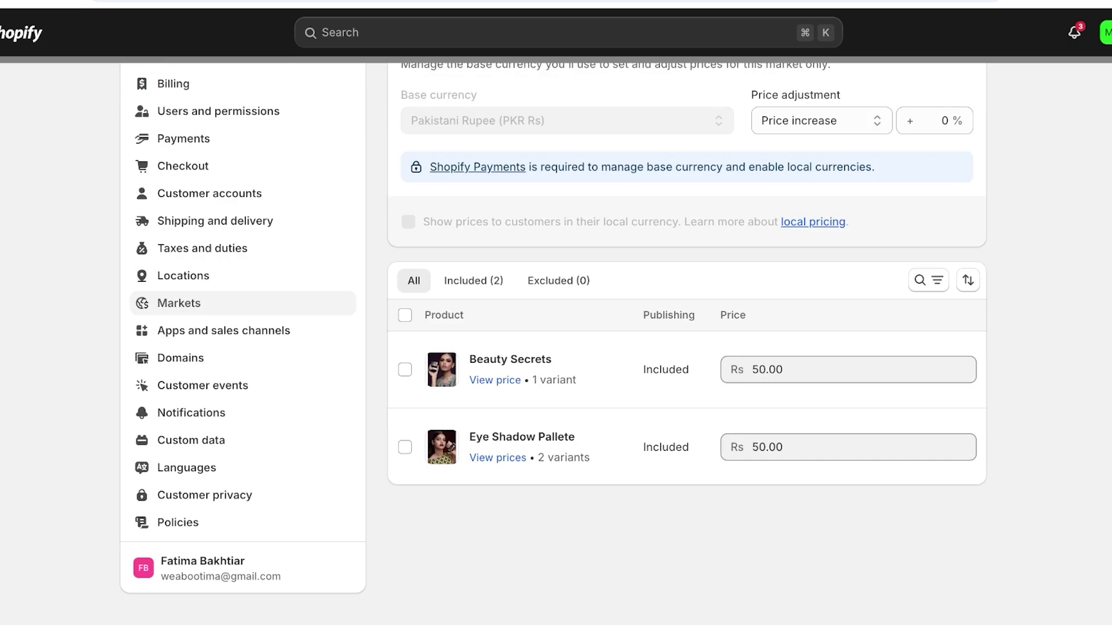
scroll(687, 359, up, 3)
key(Escape)
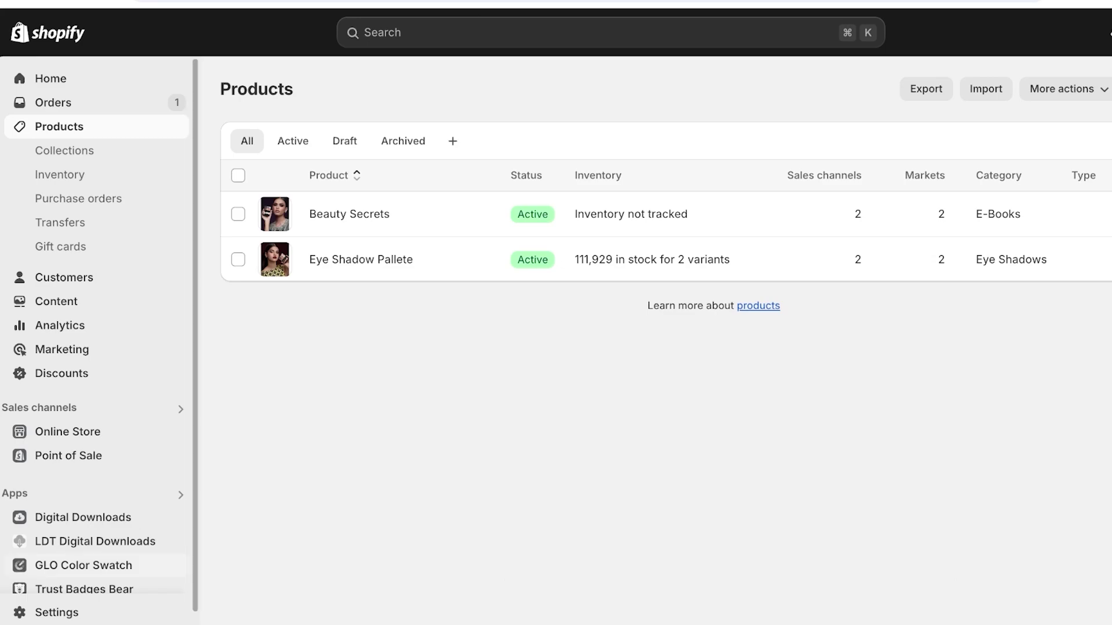
Open the Shopify App Store from the Apps and sales channels settings
click(56, 613)
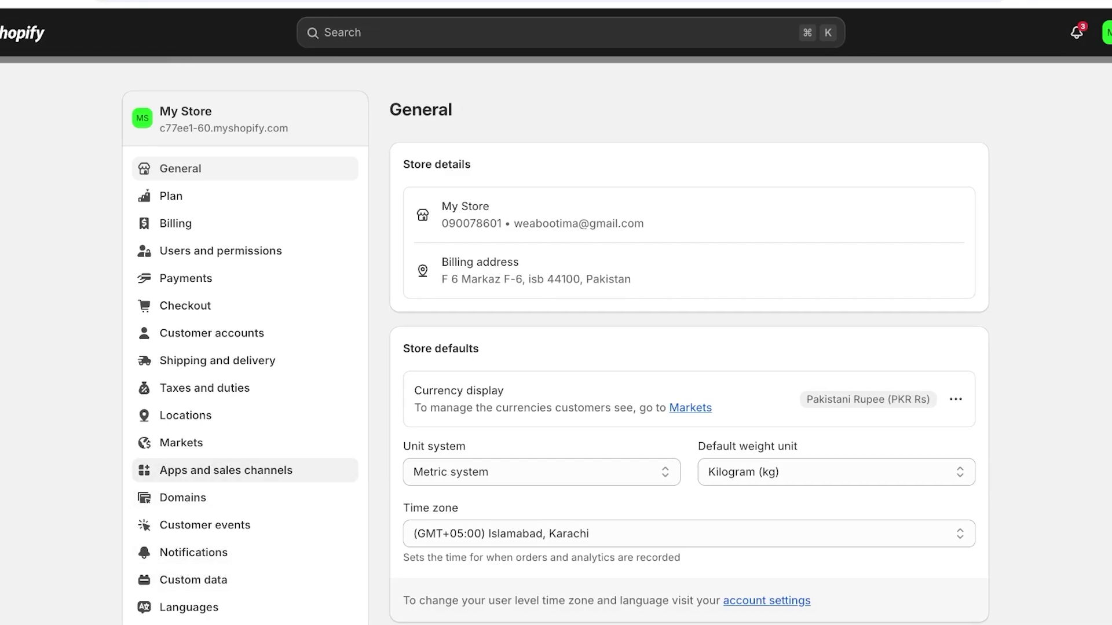
click(226, 470)
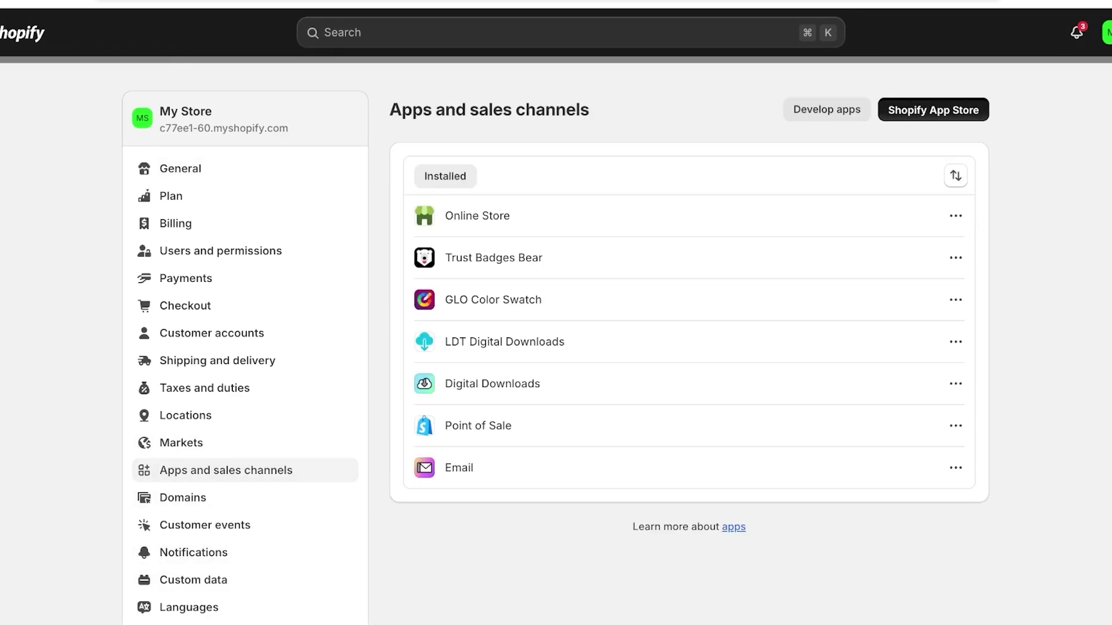
click(933, 110)
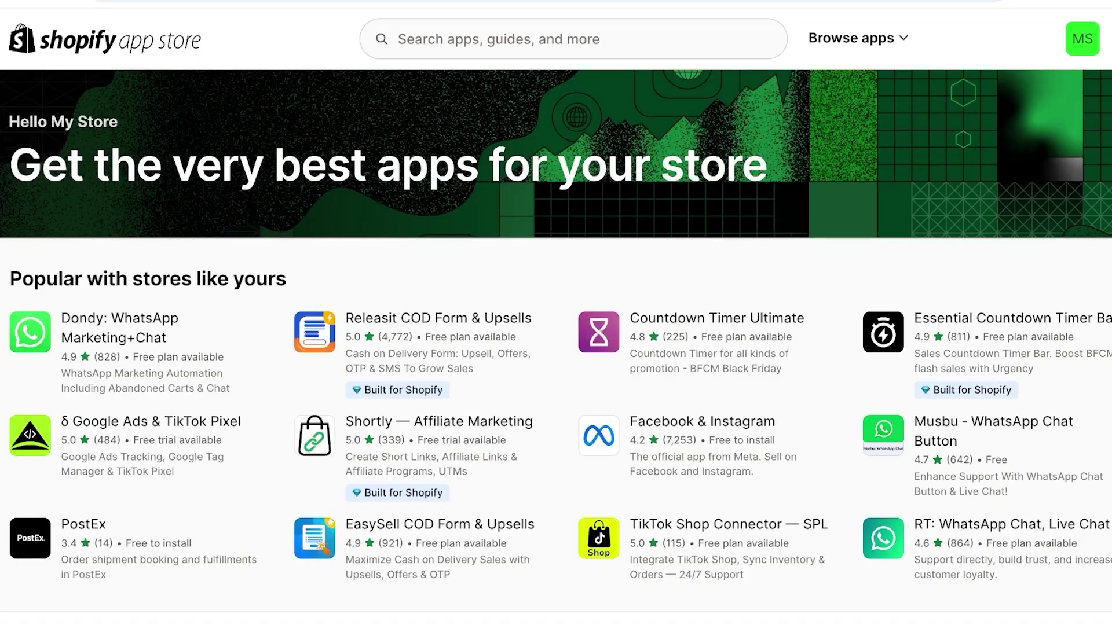
Search the app store for "currency converter"
click(498, 38)
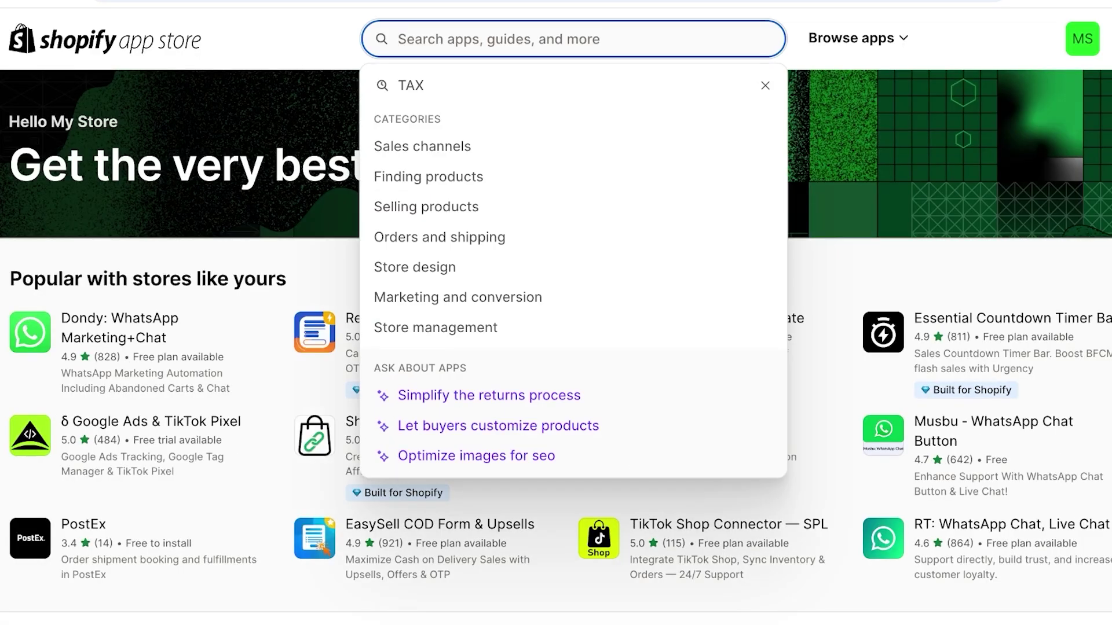
text(currenc)
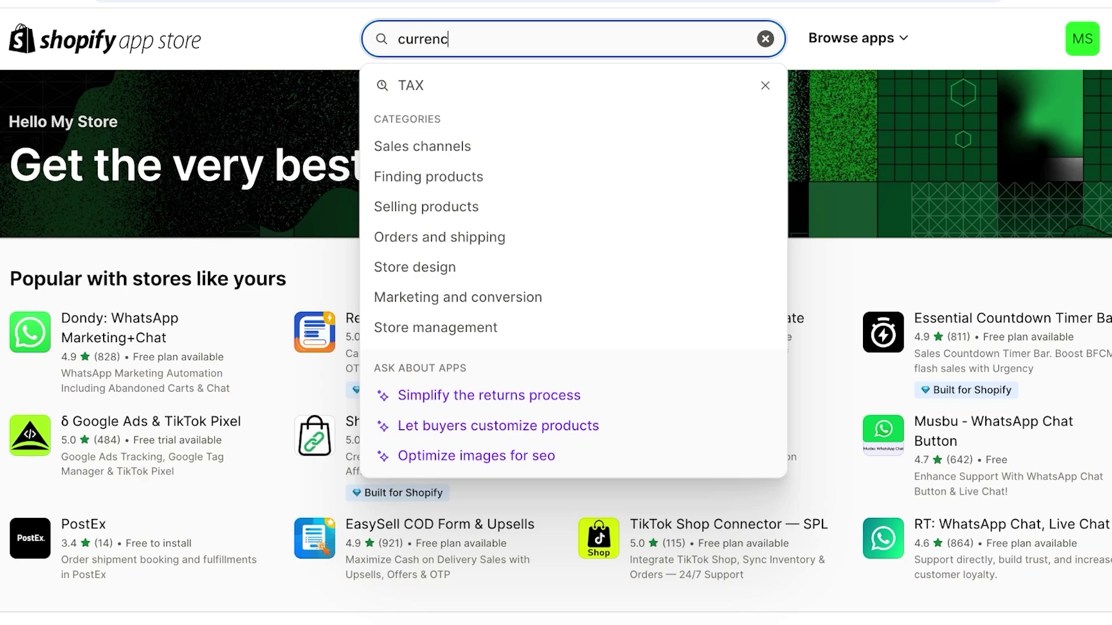
text(y converter)
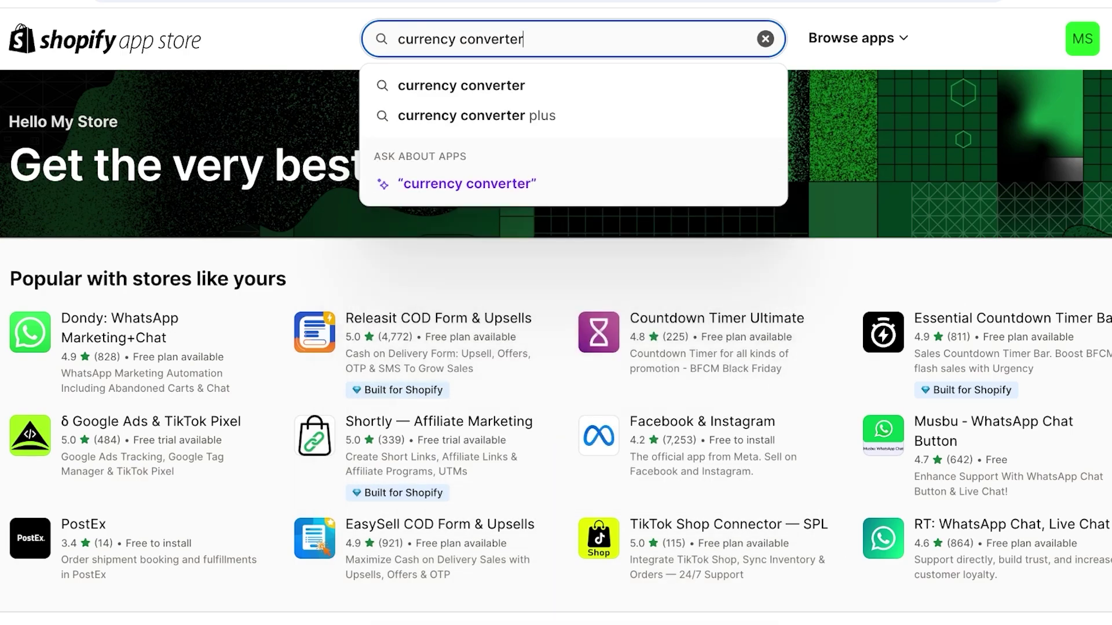
key(Return)
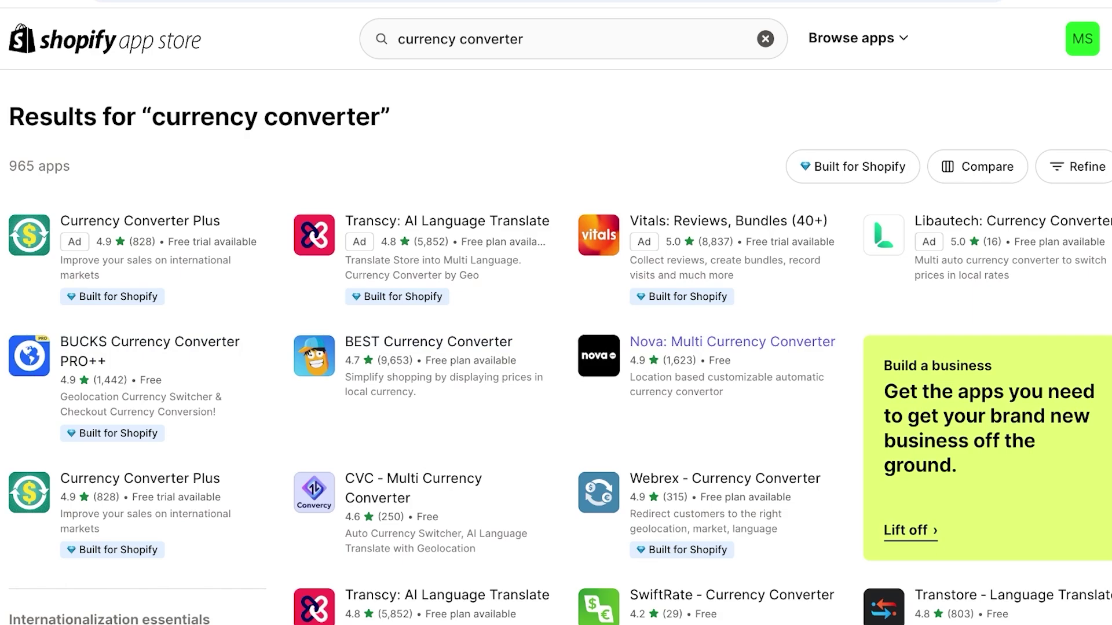
Open the Nova, BEST, BUCKS, Currency Converter Plus, CVC and Webrex listings from the results, and look through the Webrex listing
right_click(732, 342)
right_click(428, 342)
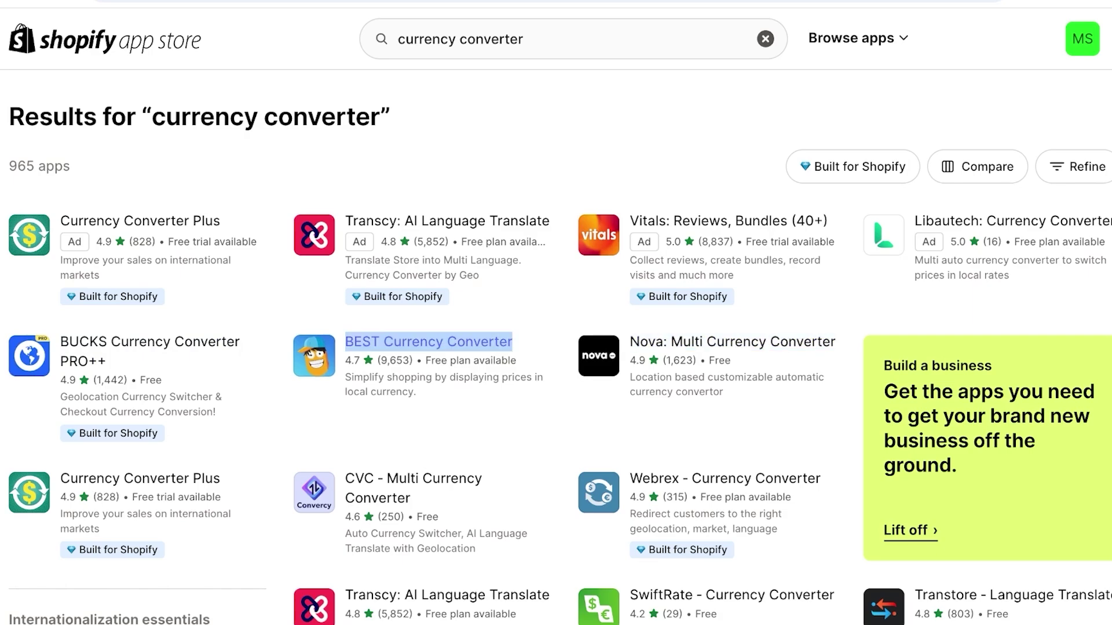
right_click(150, 342)
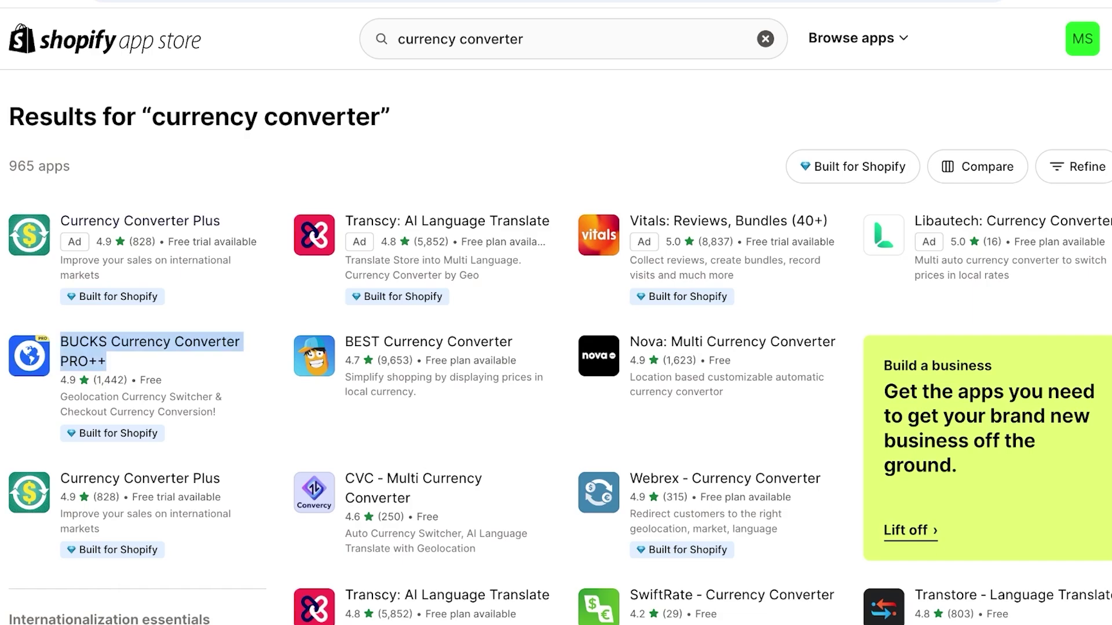
drag(60, 479, 220, 479)
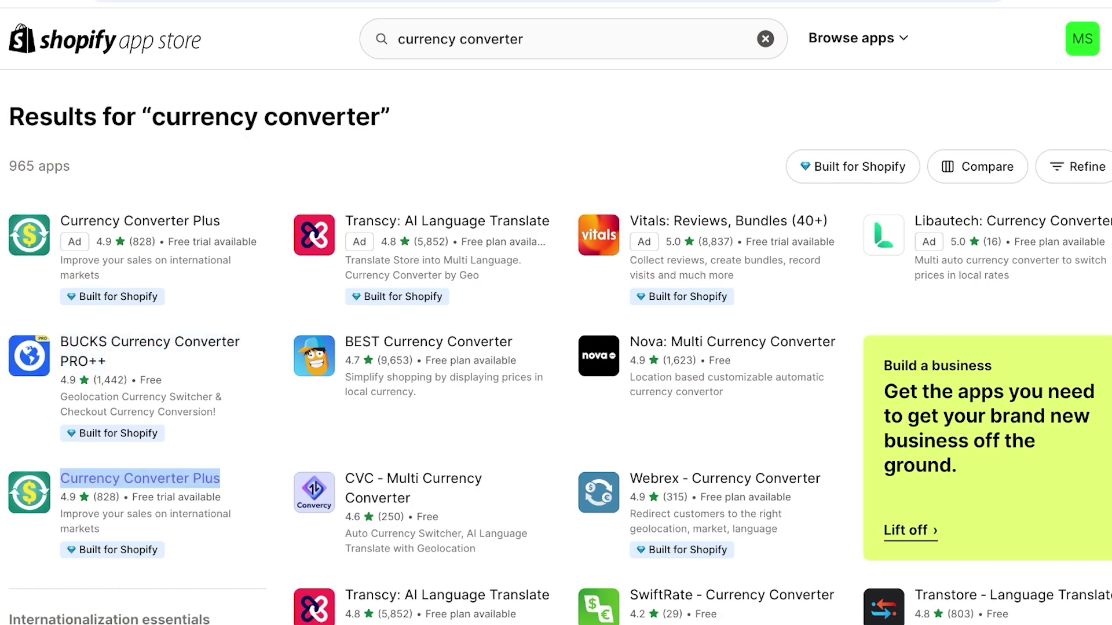
right_click(393, 487)
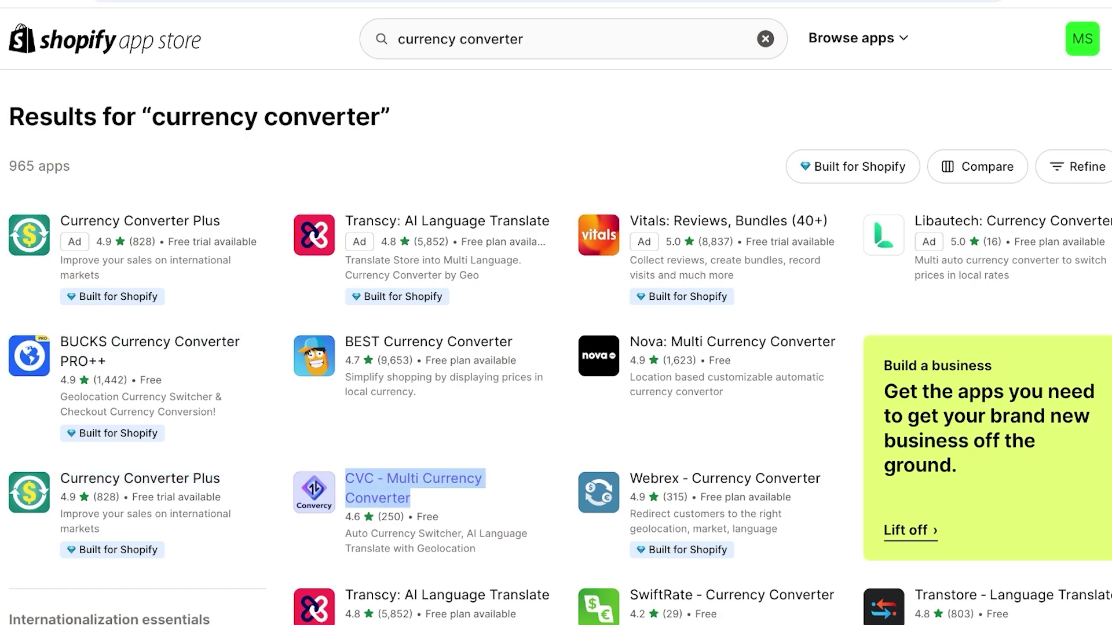
click(724, 480)
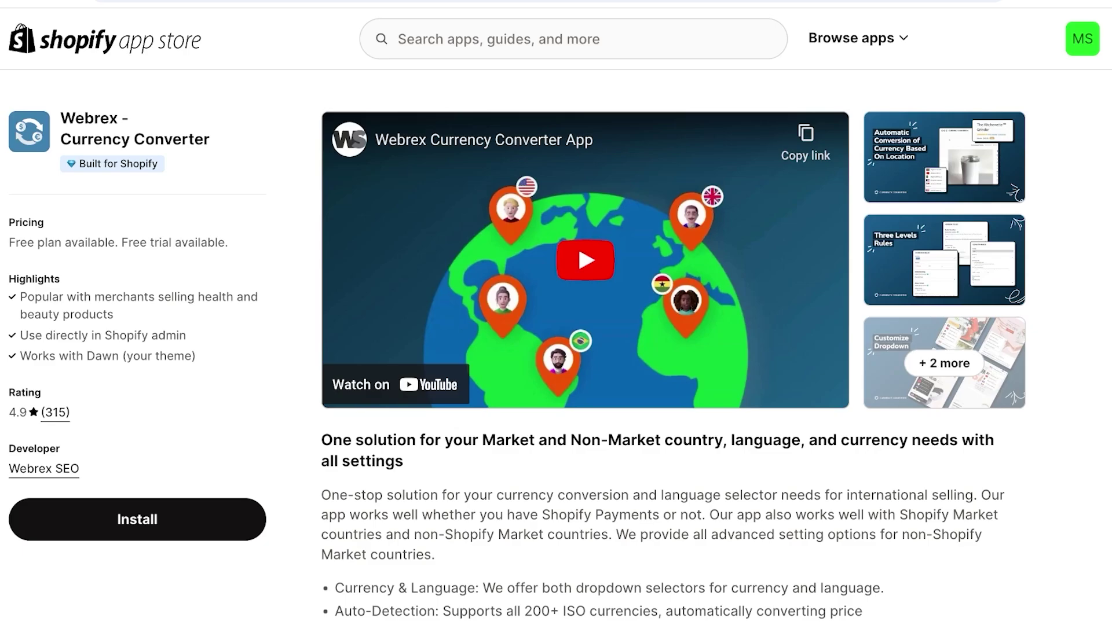
scroll(556, 347, down, 12)
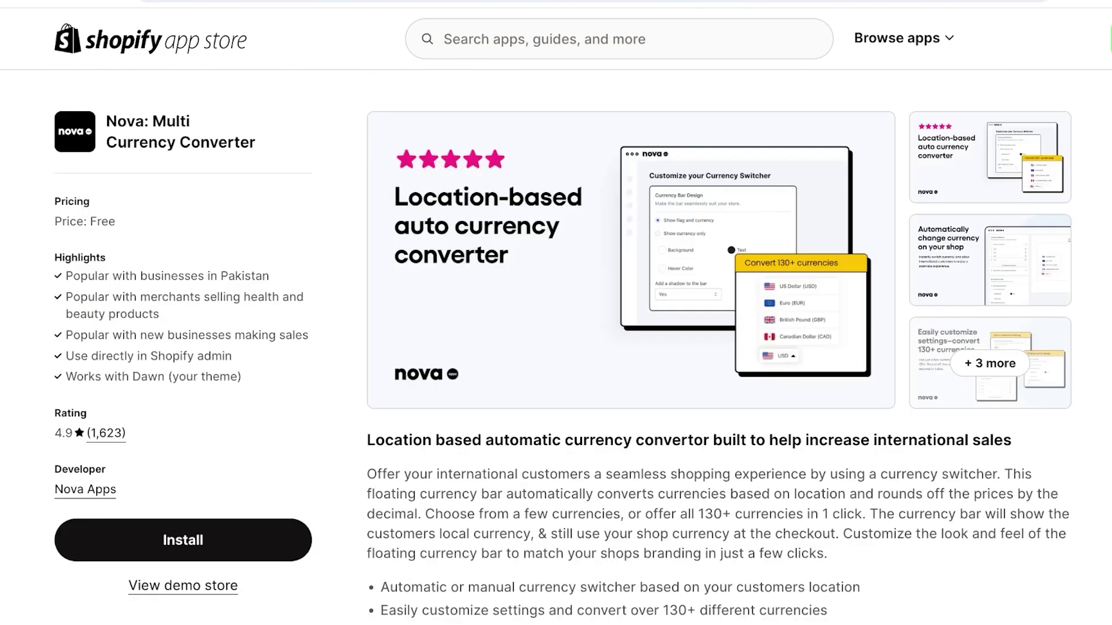
Read the description, feature list and merchant reviews of Nova: Multi Currency Converter
scroll(556, 348, down, 10)
scroll(718, 347, down, 7)
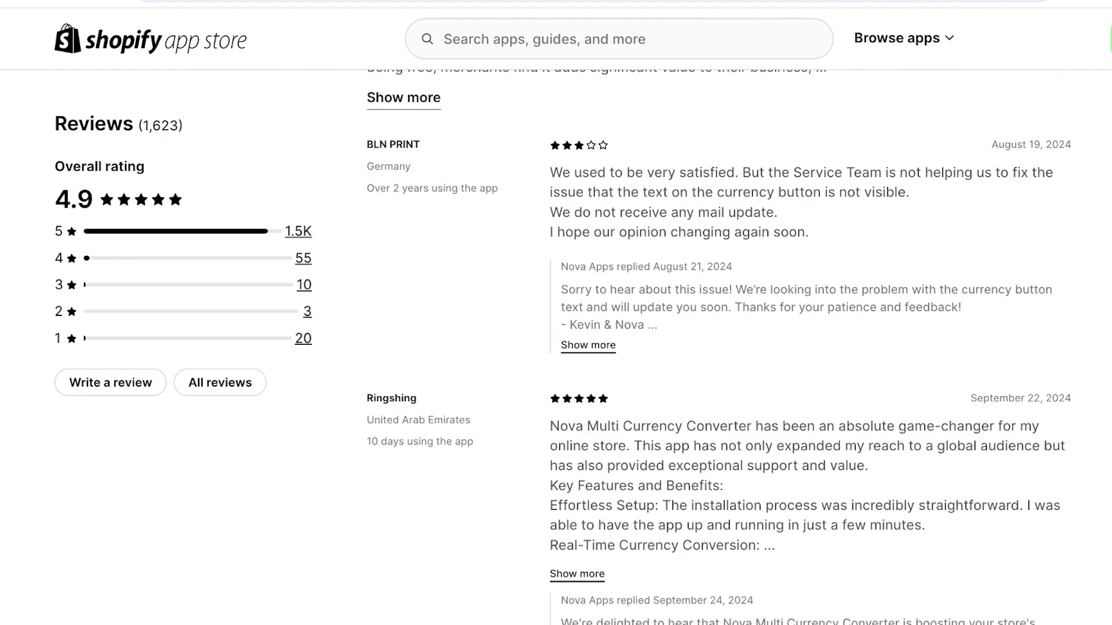
scroll(718, 348, up, 6)
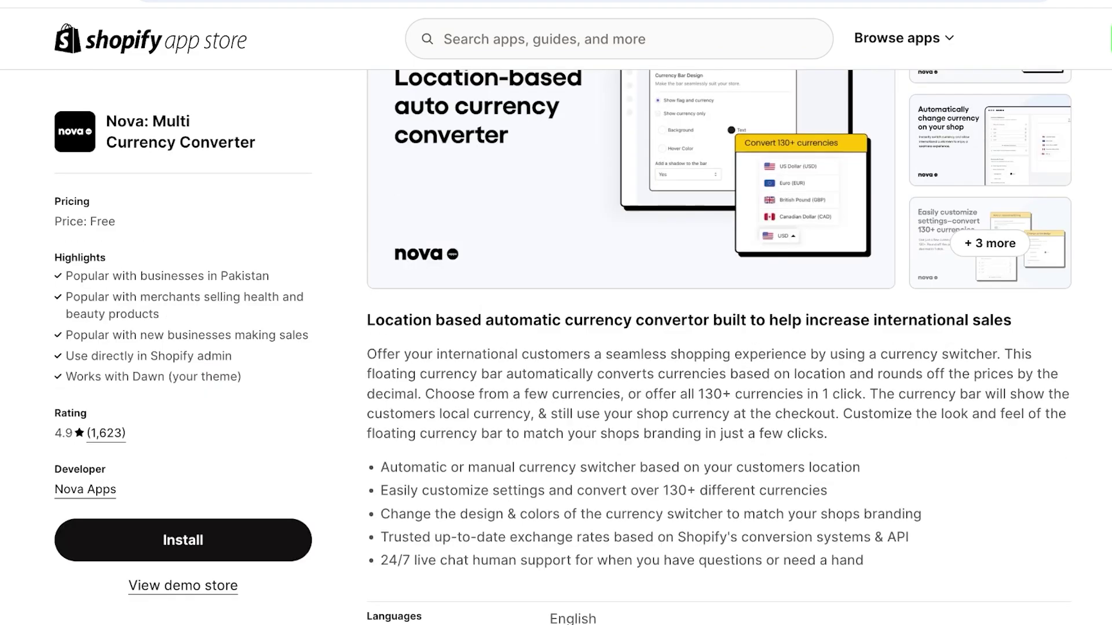
scroll(719, 347, down, 1)
scroll(718, 347, down, 3)
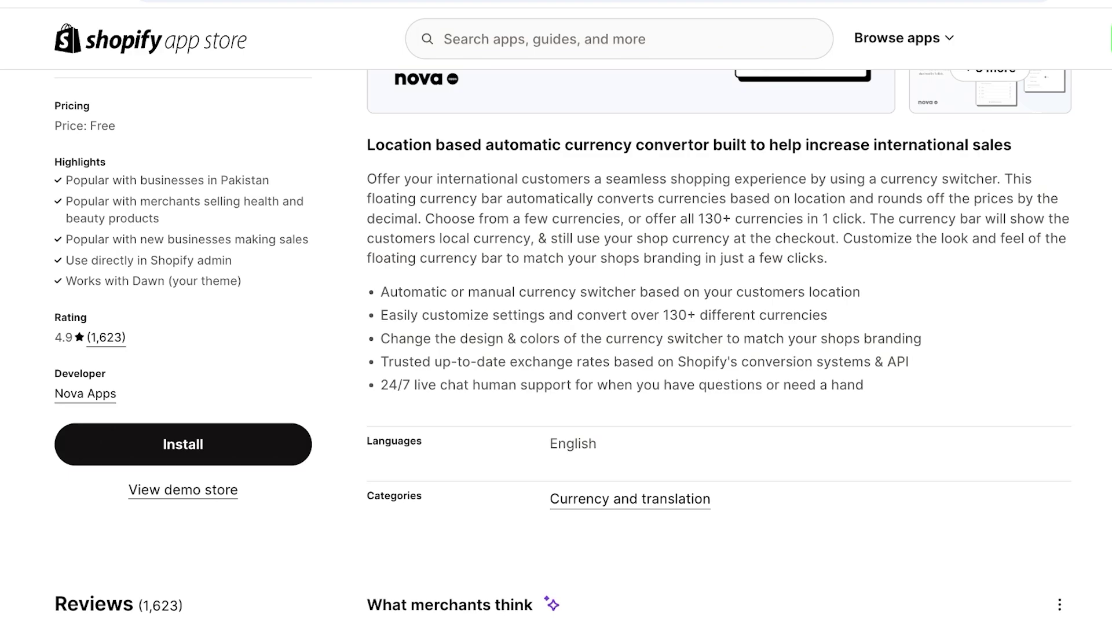
scroll(718, 347, down, 1)
scroll(718, 347, down, 8)
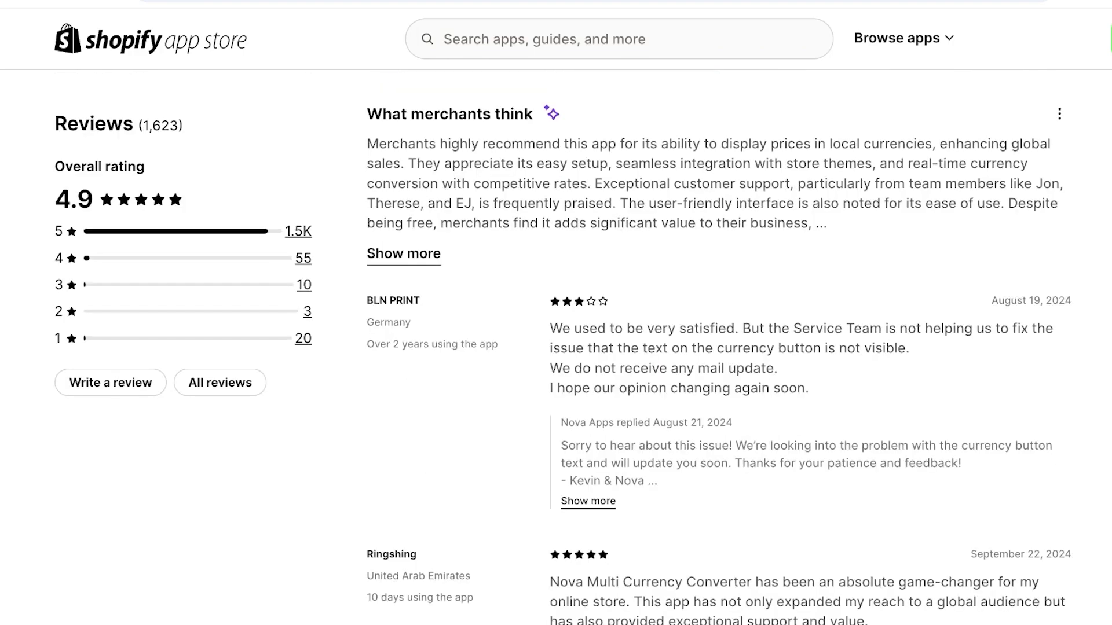
scroll(718, 348, up, 8)
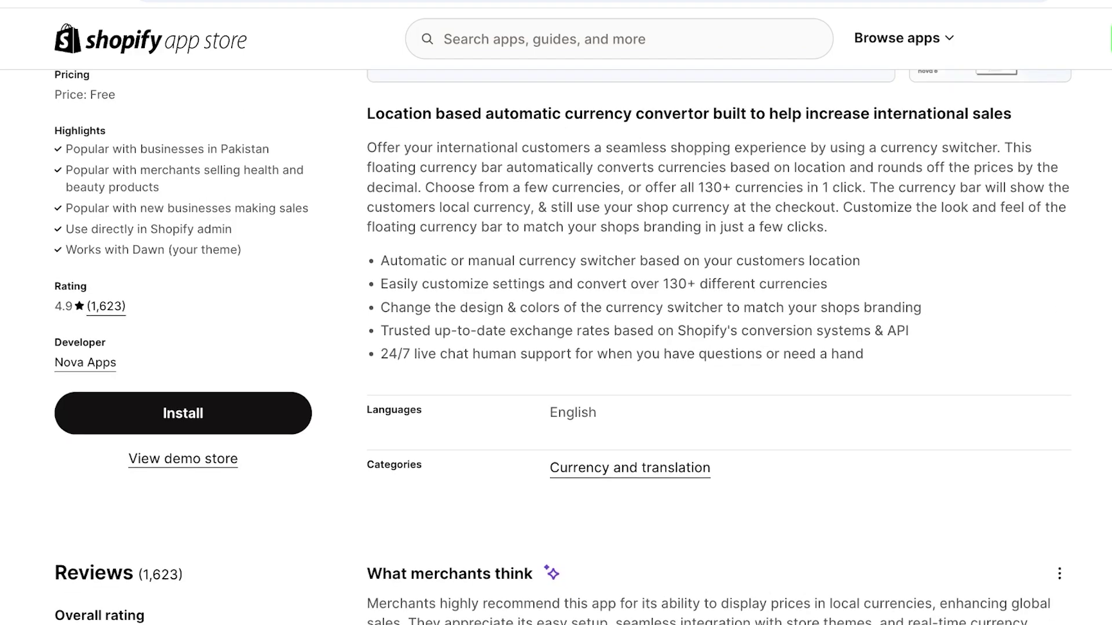
scroll(556, 348, down, 10)
scroll(556, 348, up, 10)
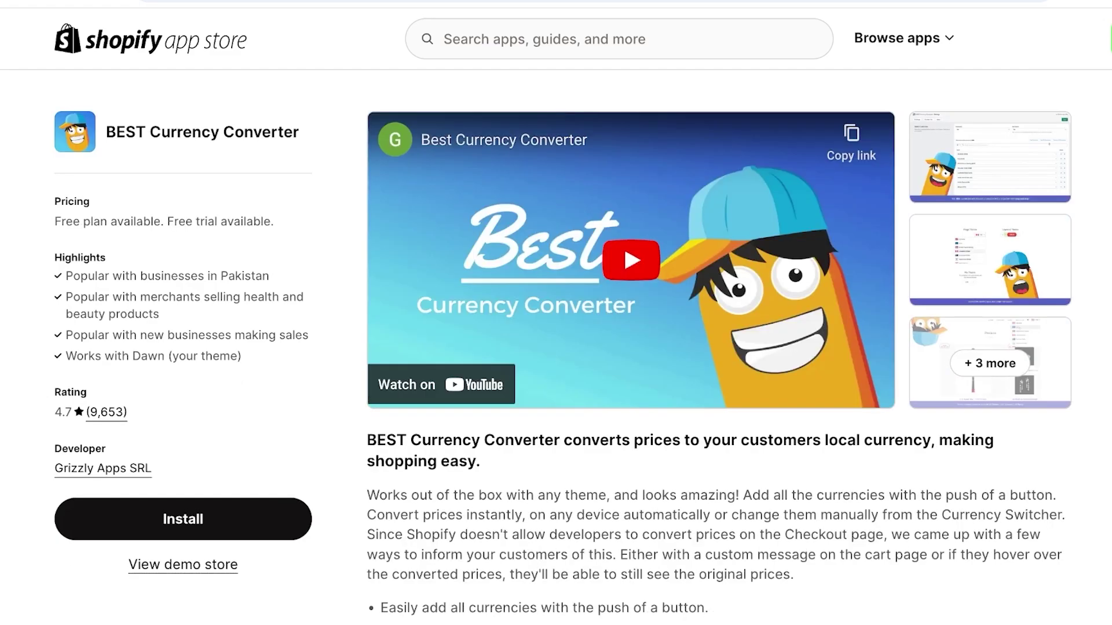
Look through the BEST Currency Converter and BUCKS Currency Converter PRO++ listings, including the BUCKS merchant reviews
scroll(556, 348, down, 10)
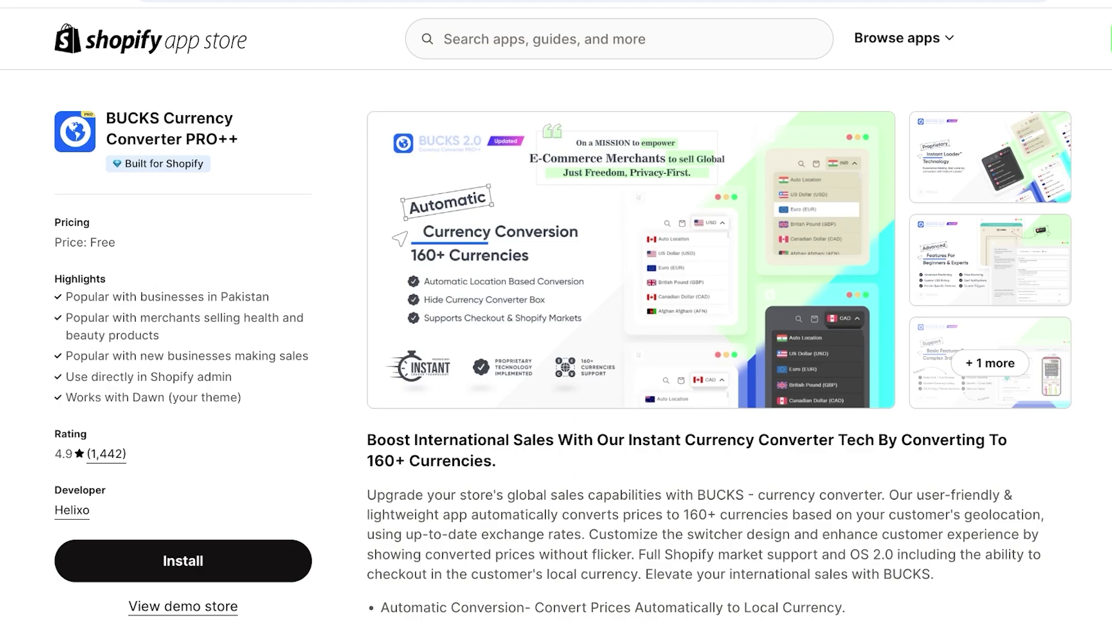
scroll(556, 348, down, 15)
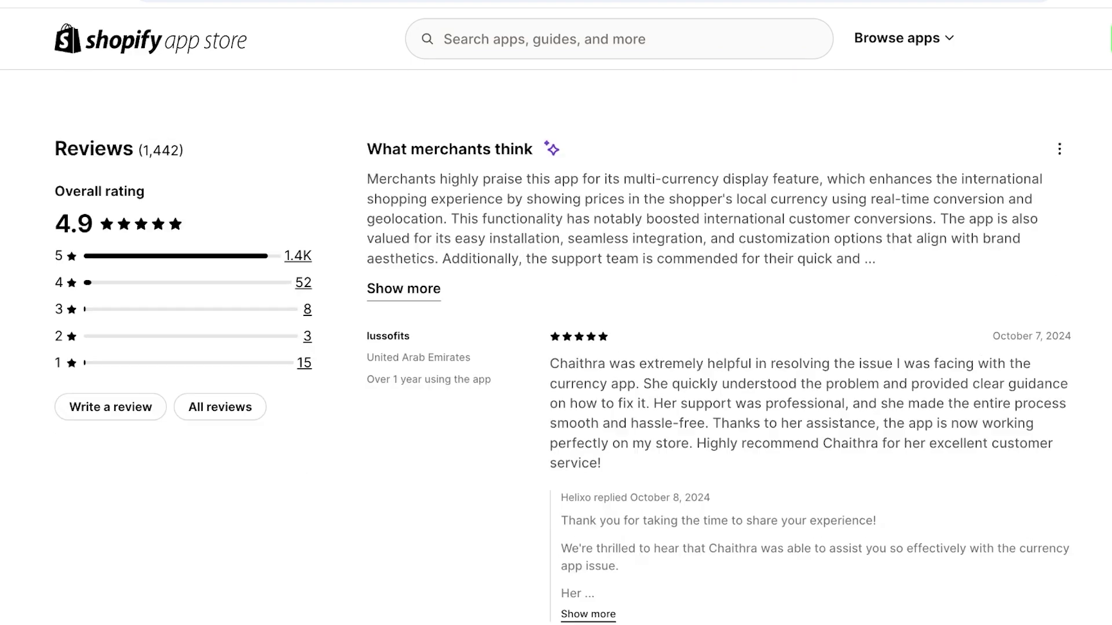
Look through the Currency Converter Plus, CVC - Multi Currency Converter and Webrex - Currency Converter listings, including the Webrex pricing plans and features
scroll(556, 347, up, 15)
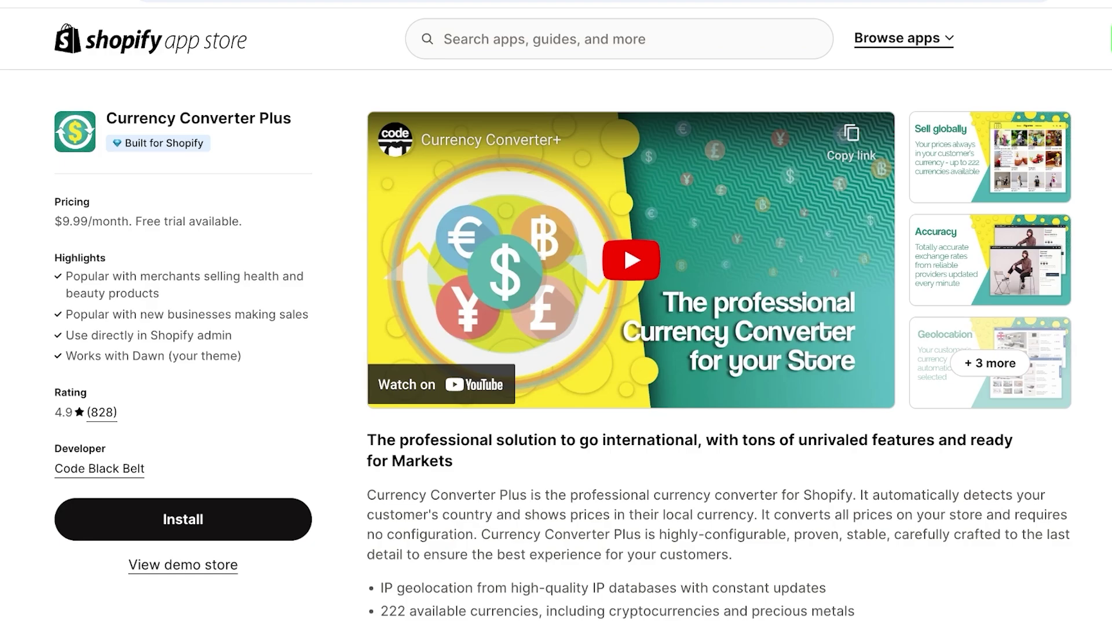
scroll(720, 348, down, 4)
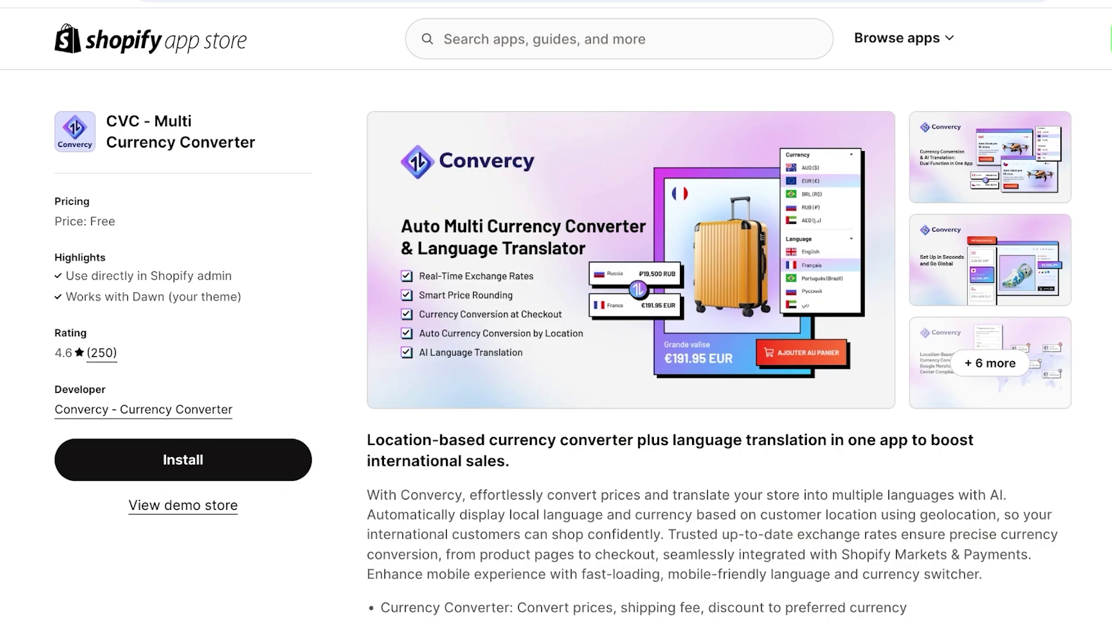
scroll(718, 348, down, 5)
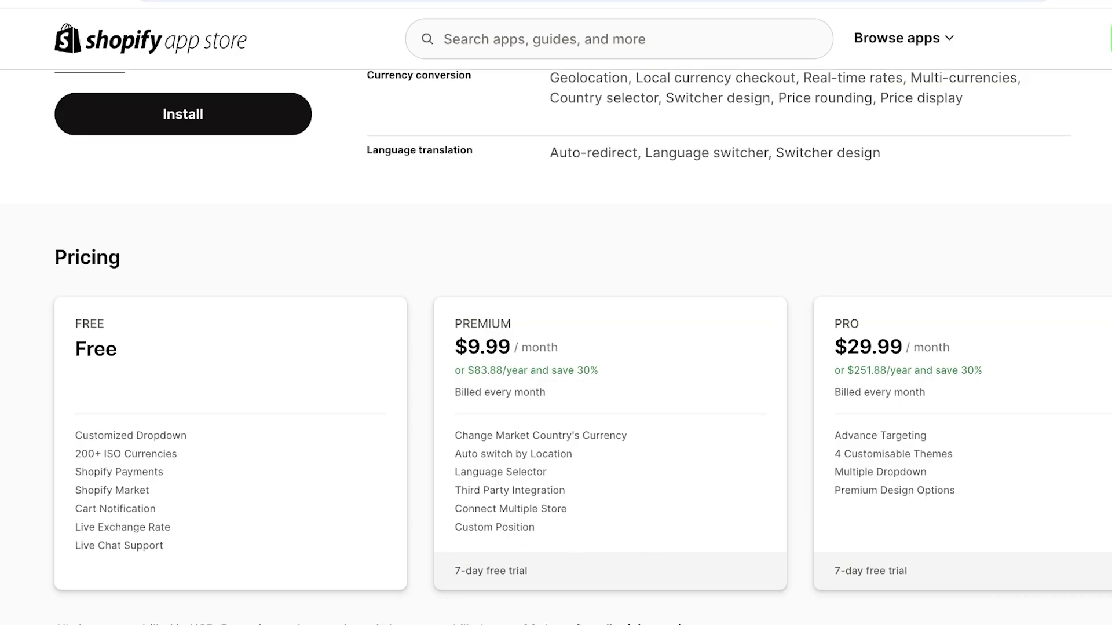
scroll(556, 347, up, 7)
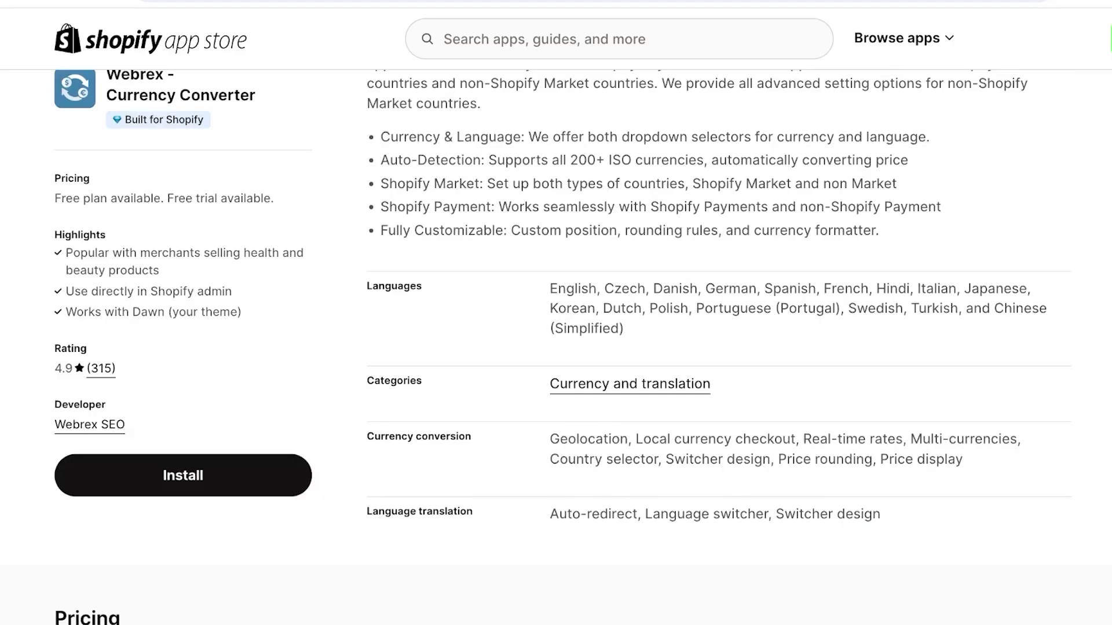
scroll(718, 347, up, 3)
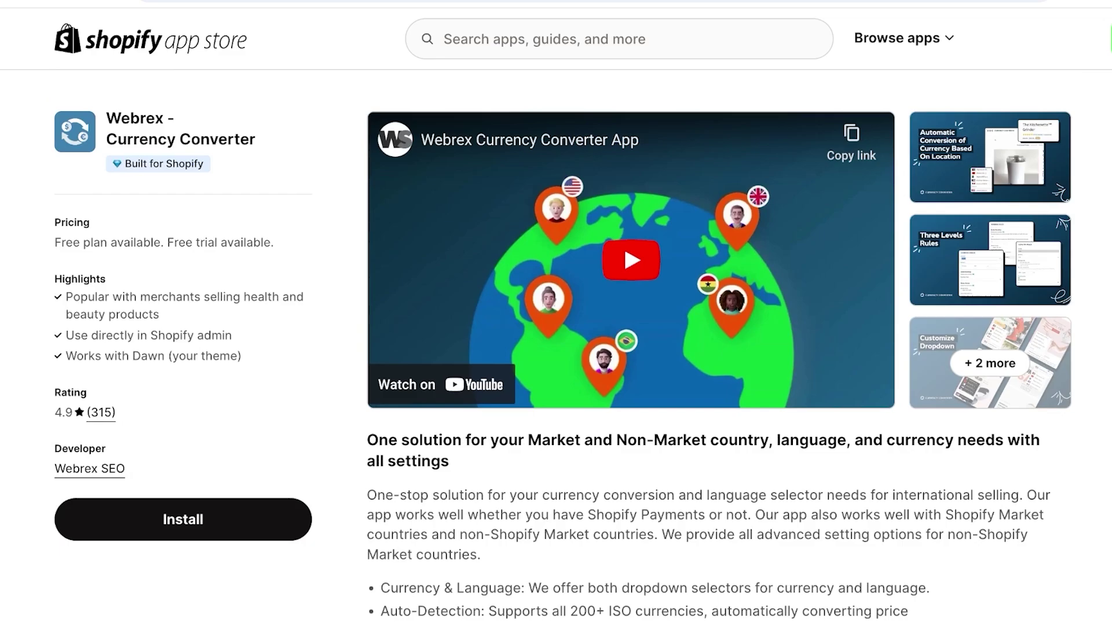
scroll(719, 347, down, 1)
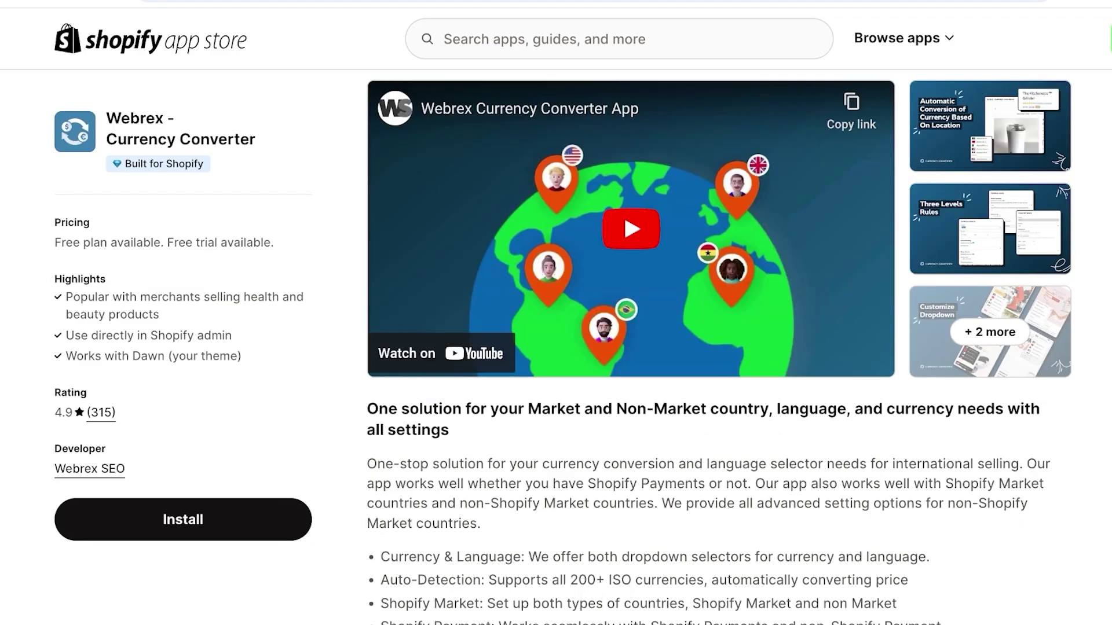
scroll(718, 348, down, 6)
scroll(718, 347, up, 2)
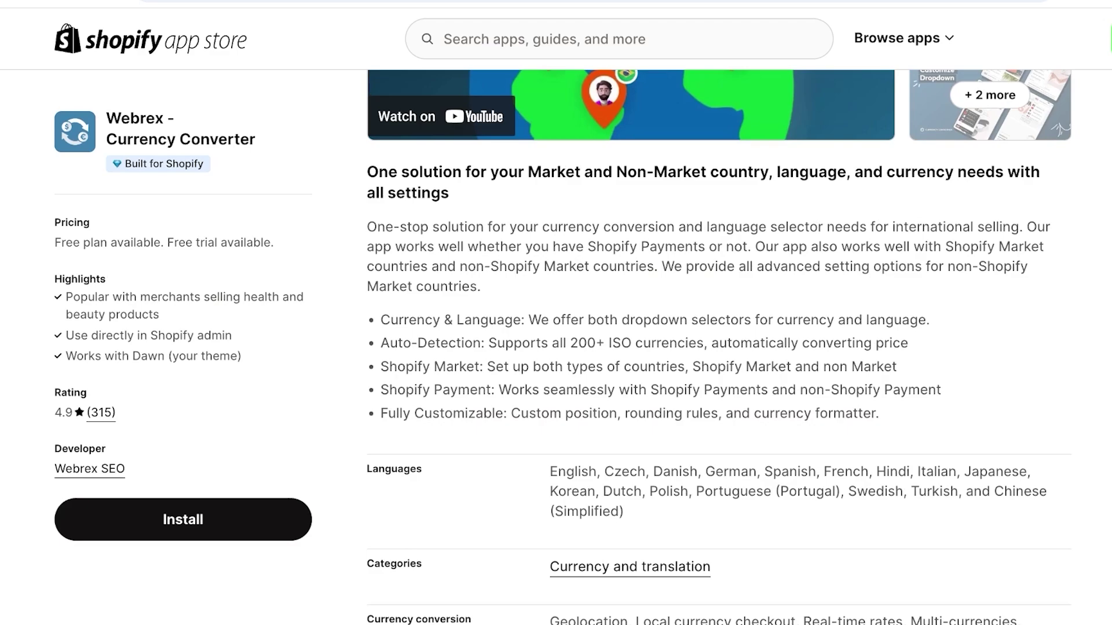
Install Webrex - Currency Converter on the store and approve its requested data access
scroll(718, 348, up, 4)
click(183, 520)
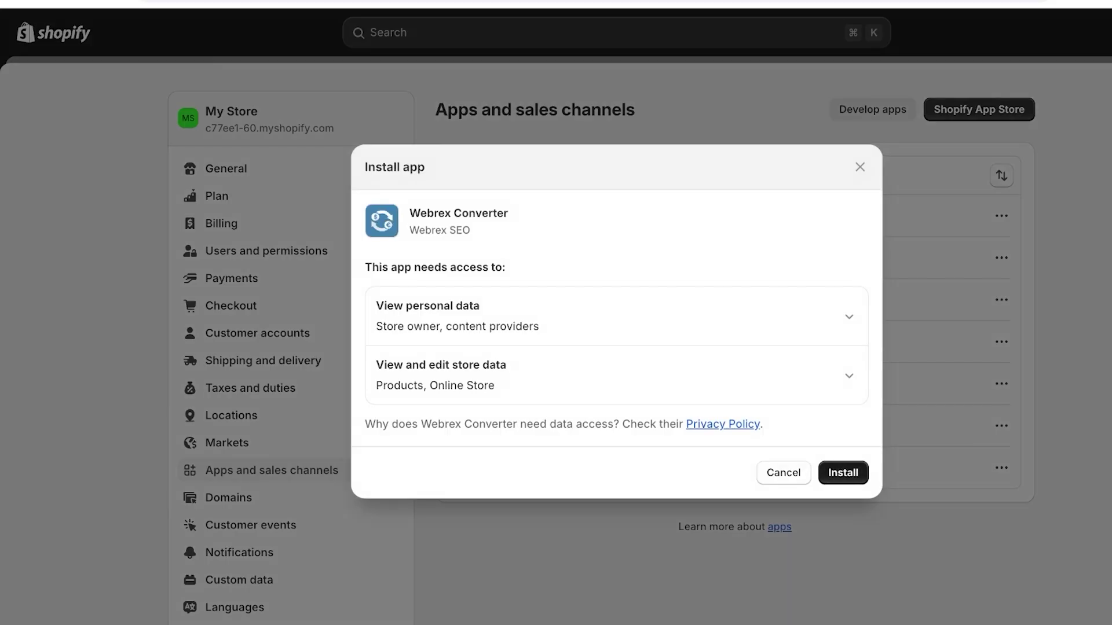
click(844, 473)
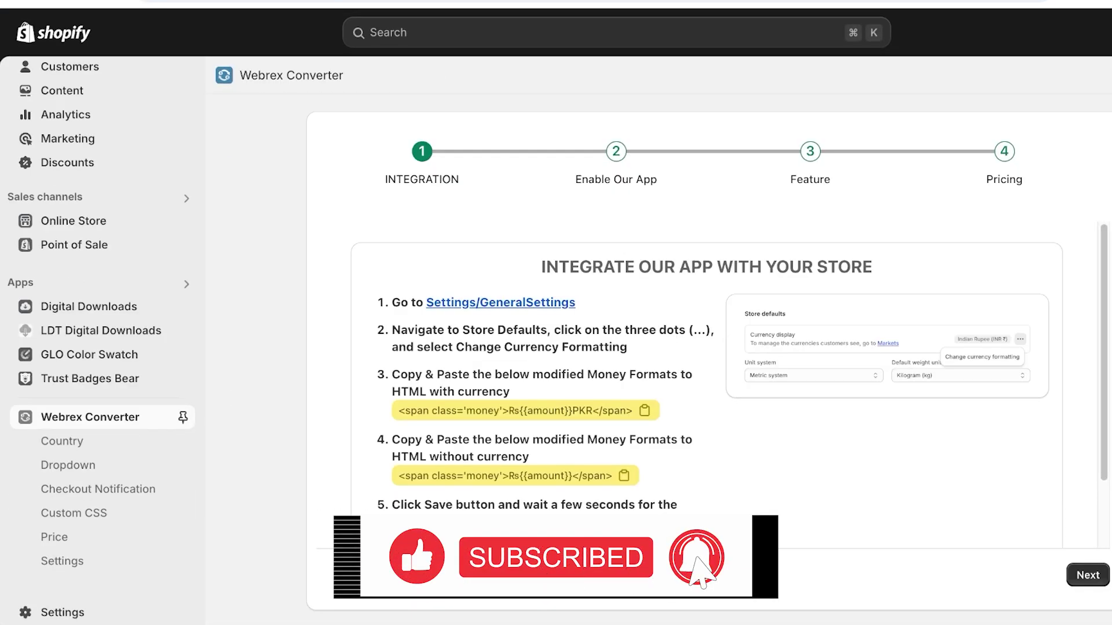
Read the Webrex integration instructions and open the currency formatting options in the store's general settings
scroll(707, 371, down, 2)
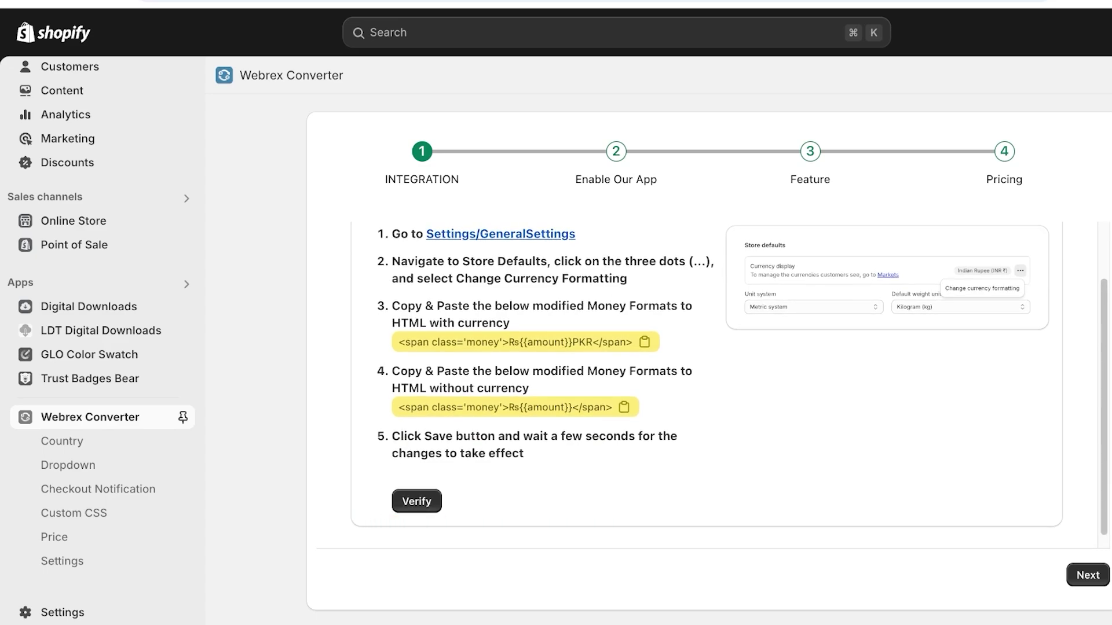
scroll(729, 386, up, 1)
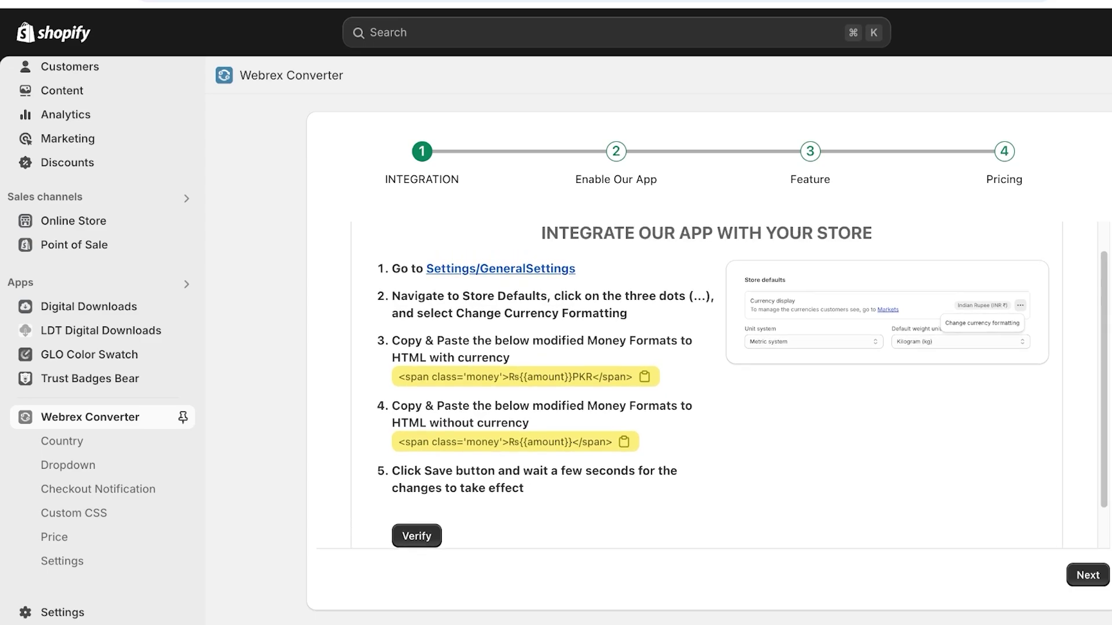
click(644, 377)
scroll(730, 386, up, 1)
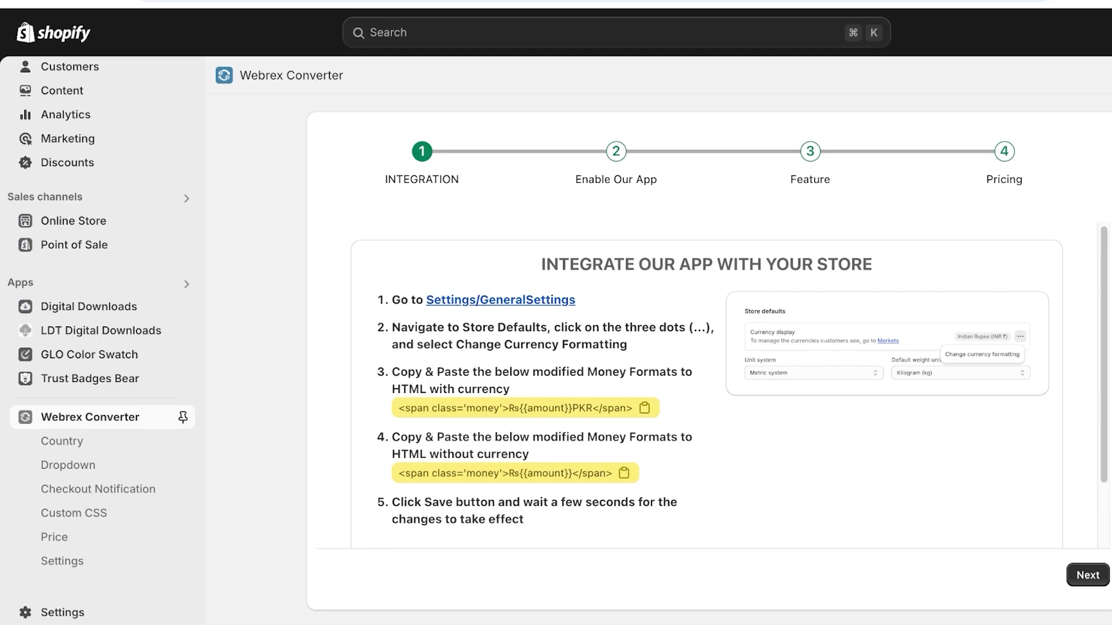
click(503, 300)
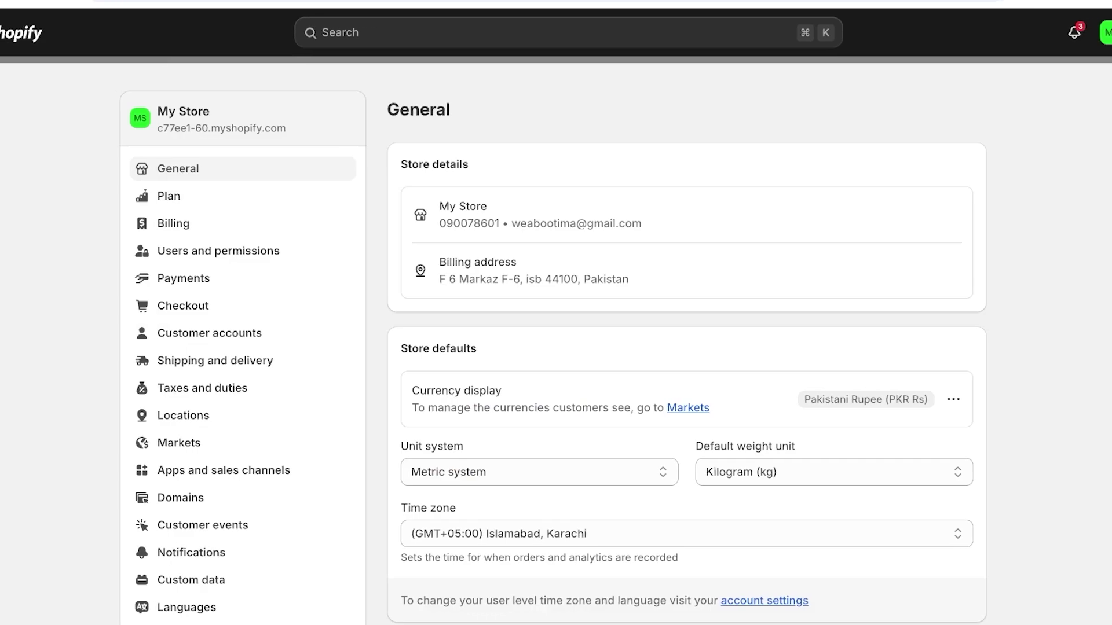
scroll(556, 342, down, 3)
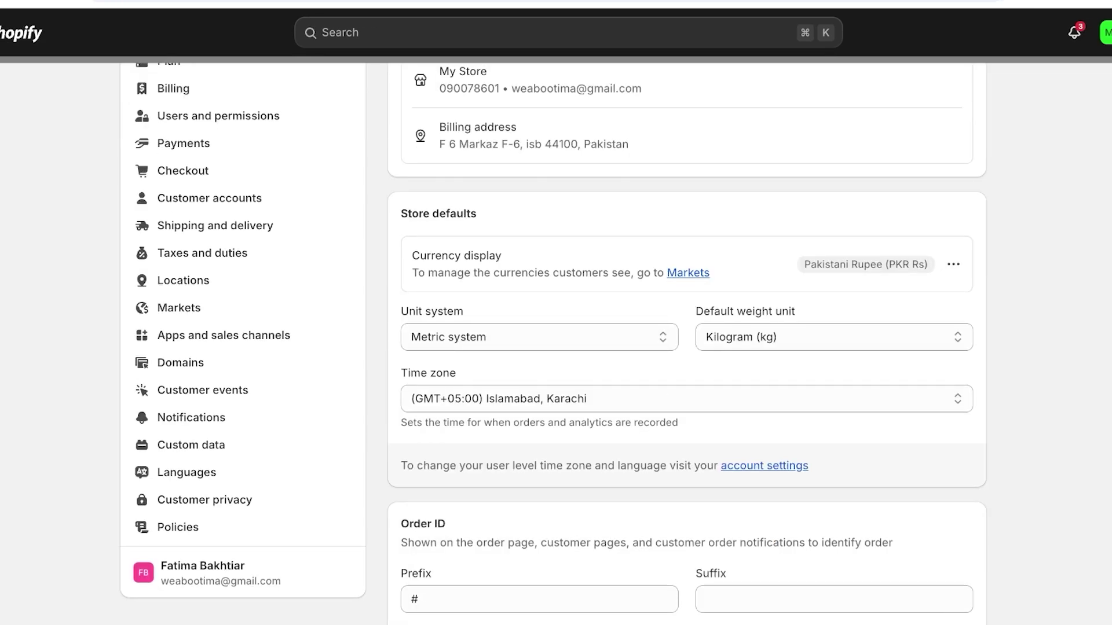
click(953, 264)
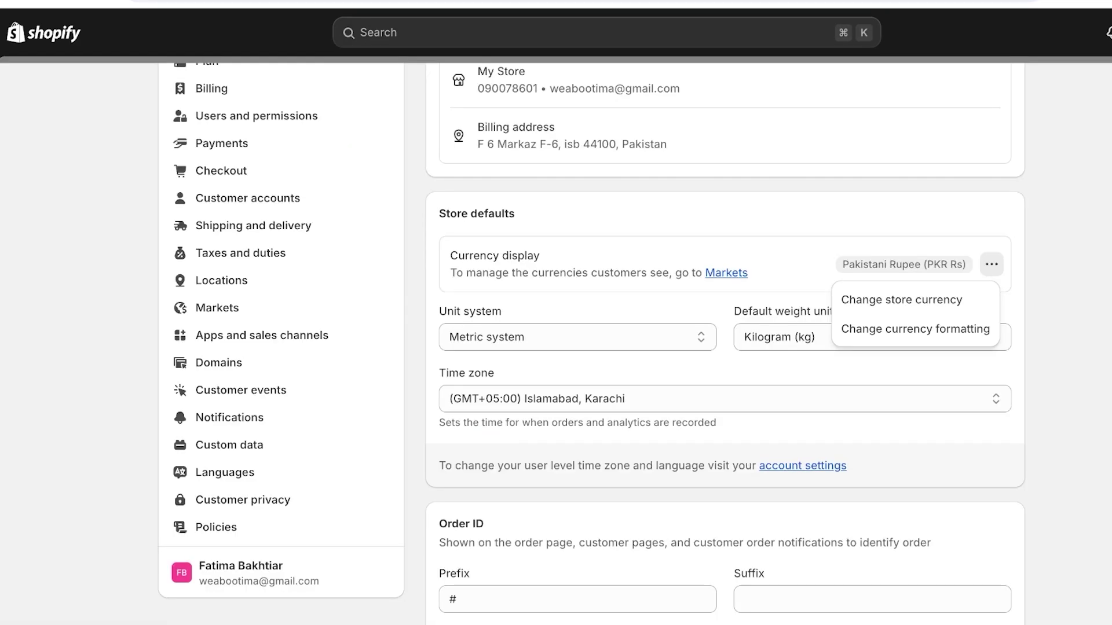
click(915, 328)
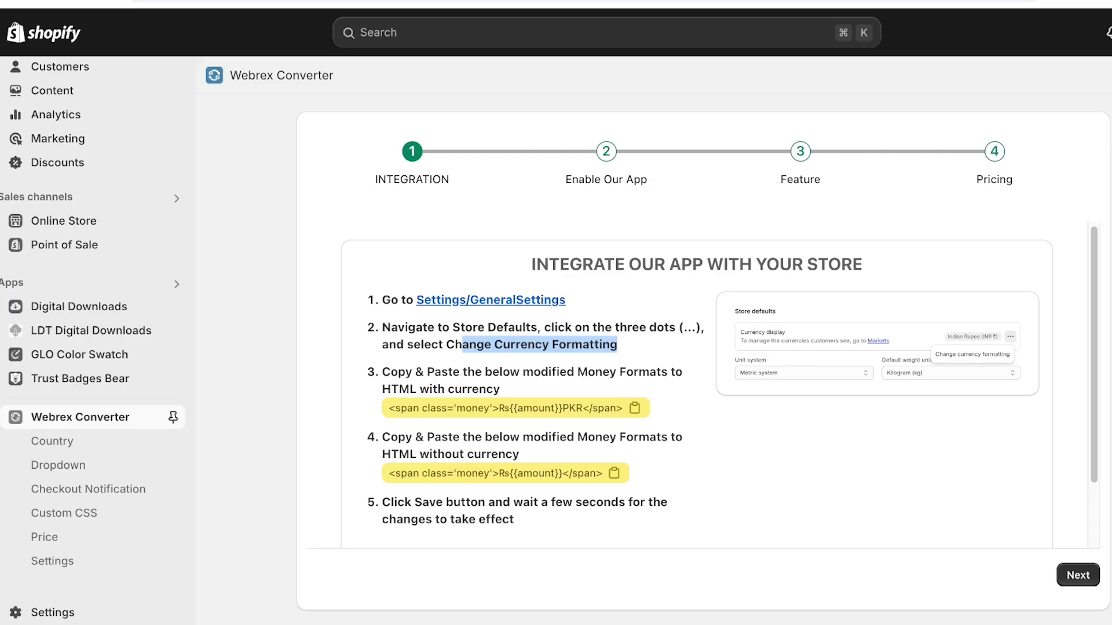
Copy the app's first money format and set HTML with currency to <span class='money'>Rs{{amount}}PKR</span>
click(635, 408)
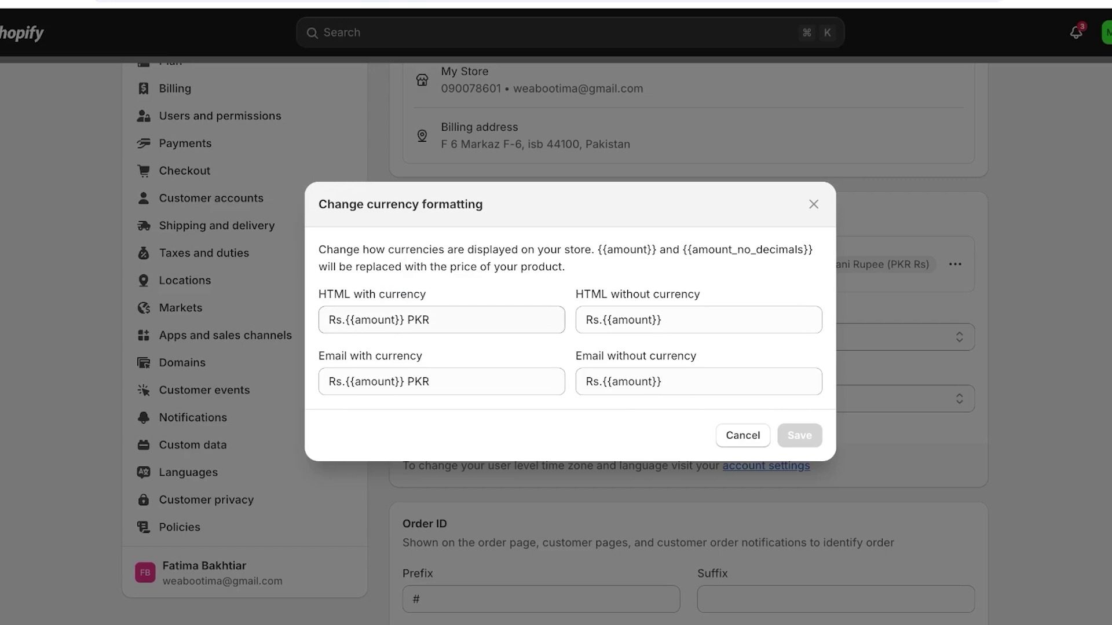
triple_click(377, 320)
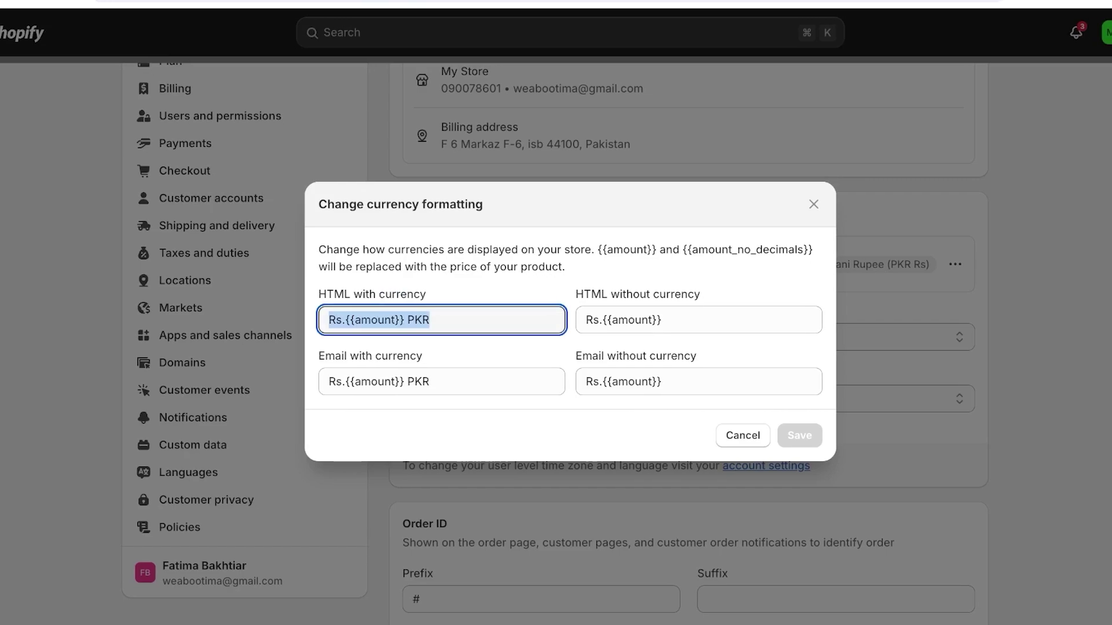
text(<span class='money'>Rs{{amount}}PKR</span>)
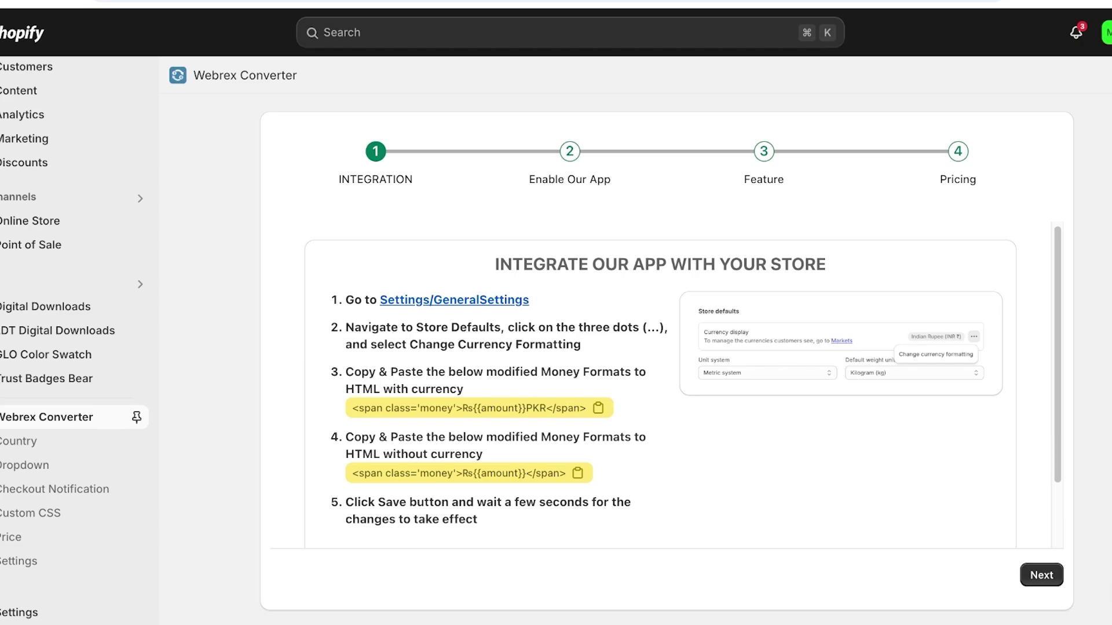
Set HTML without currency to the app's second format, <span class='money'>Rs{{amount}}</span>, and save the currency formatting
click(578, 473)
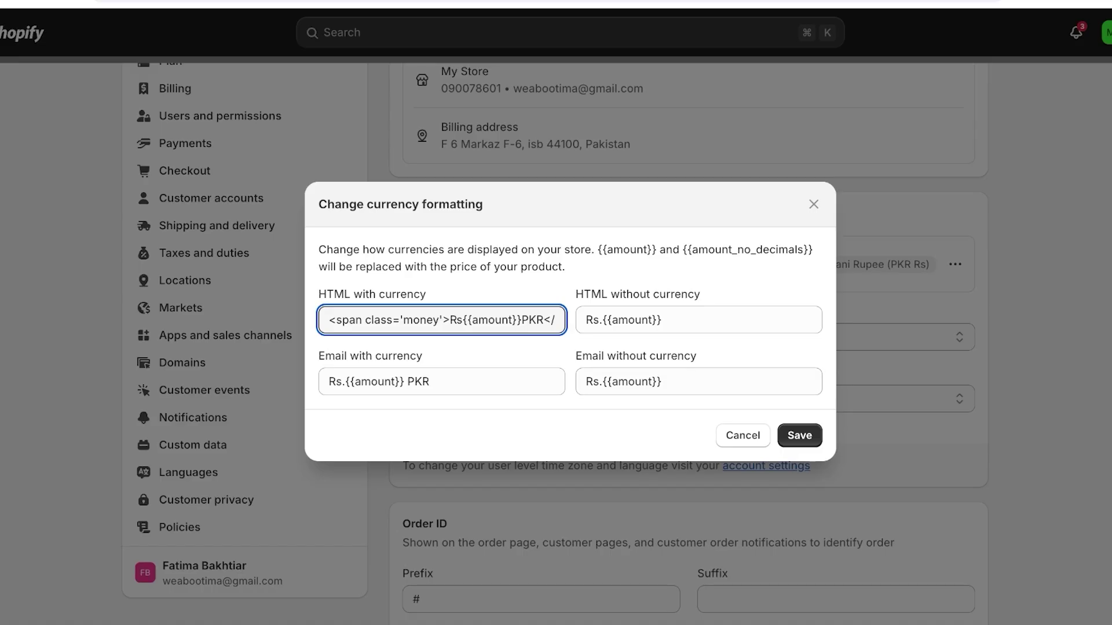
key(Tab)
key(ctrl+a)
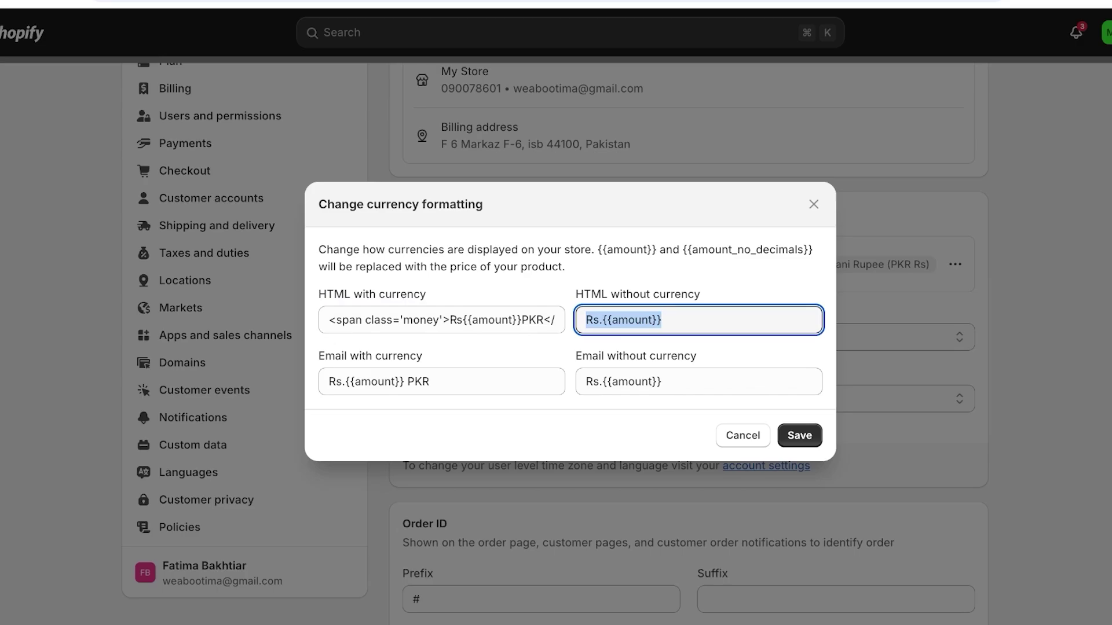
text(<span class='money'>Rs{{amount}}</span>)
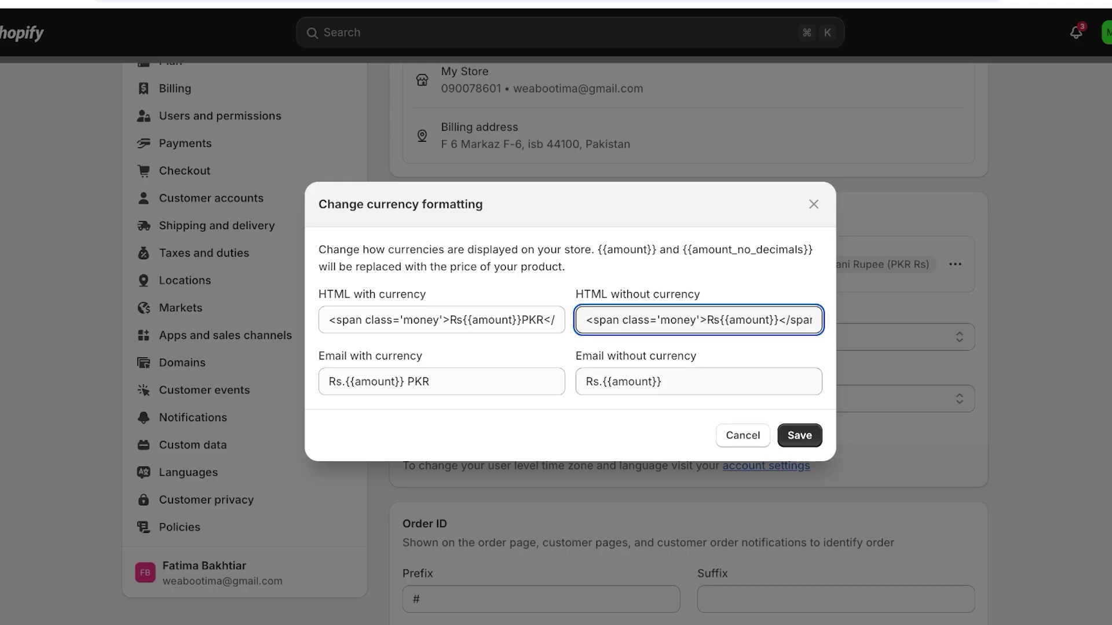
click(799, 442)
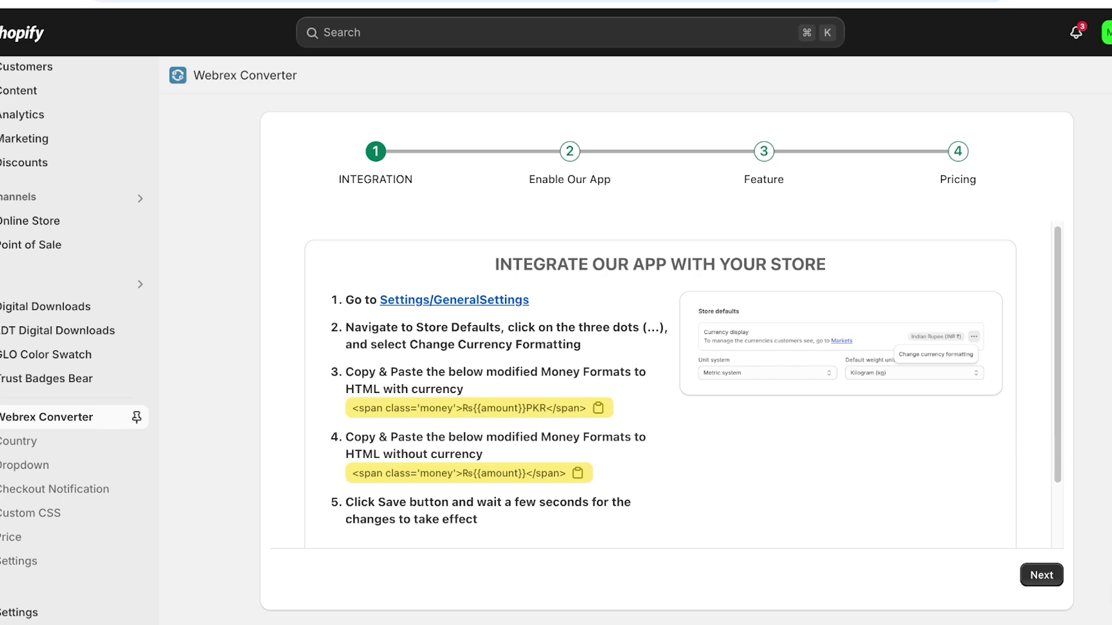
Verify the store integration in the Webrex setup and continue to the Enable Our App stage
scroll(660, 385, down, 2)
click(394, 488)
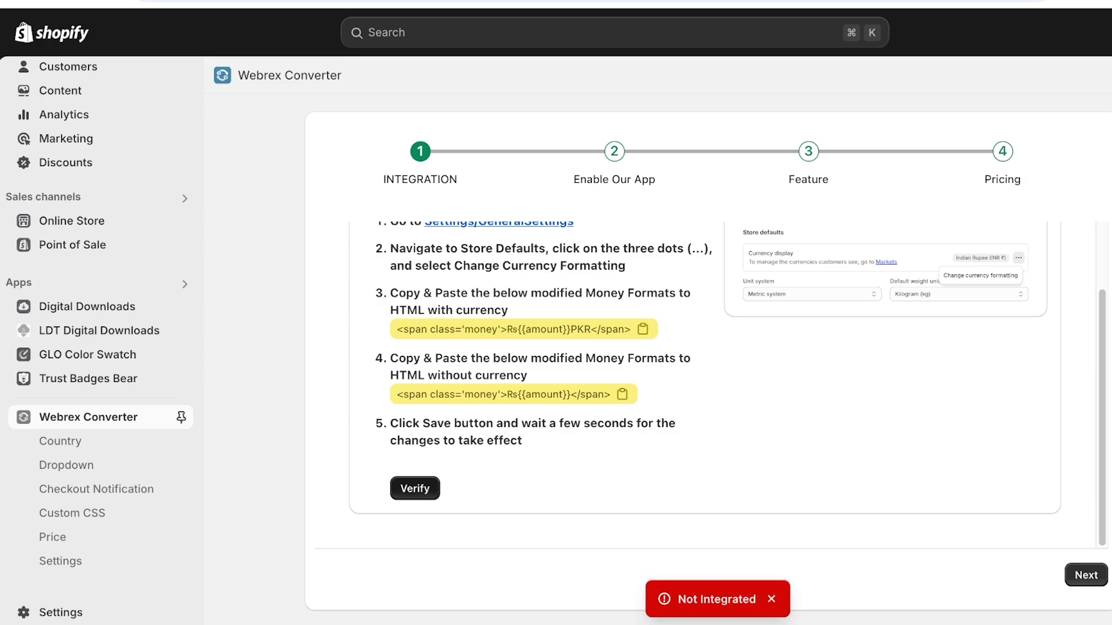
click(414, 489)
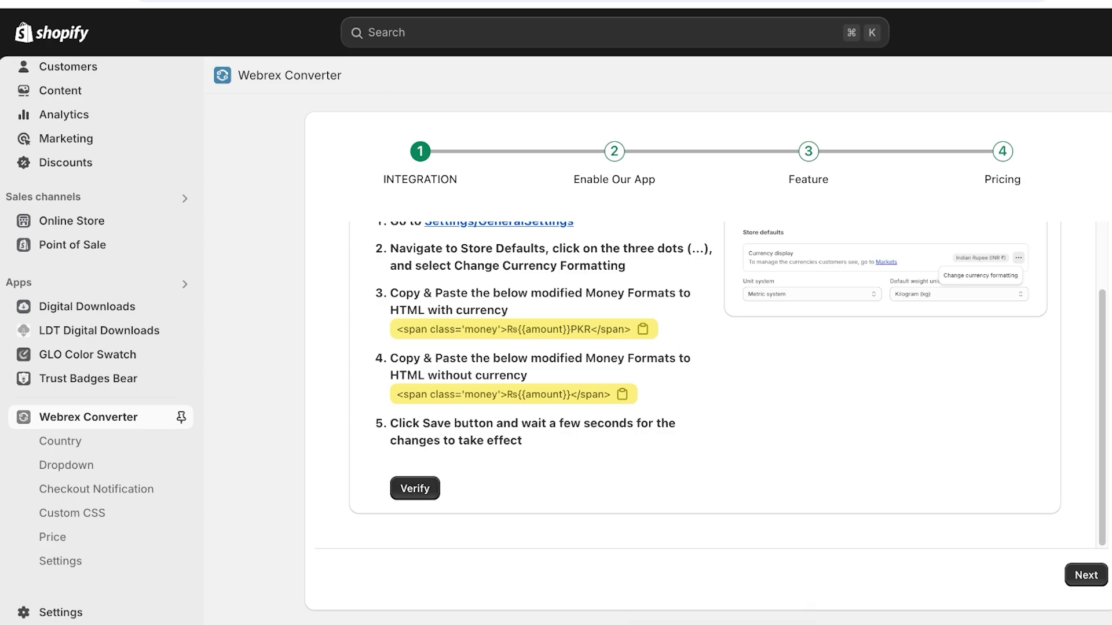
scroll(415, 487, up, 2)
scroll(415, 487, down, 2)
key(Return)
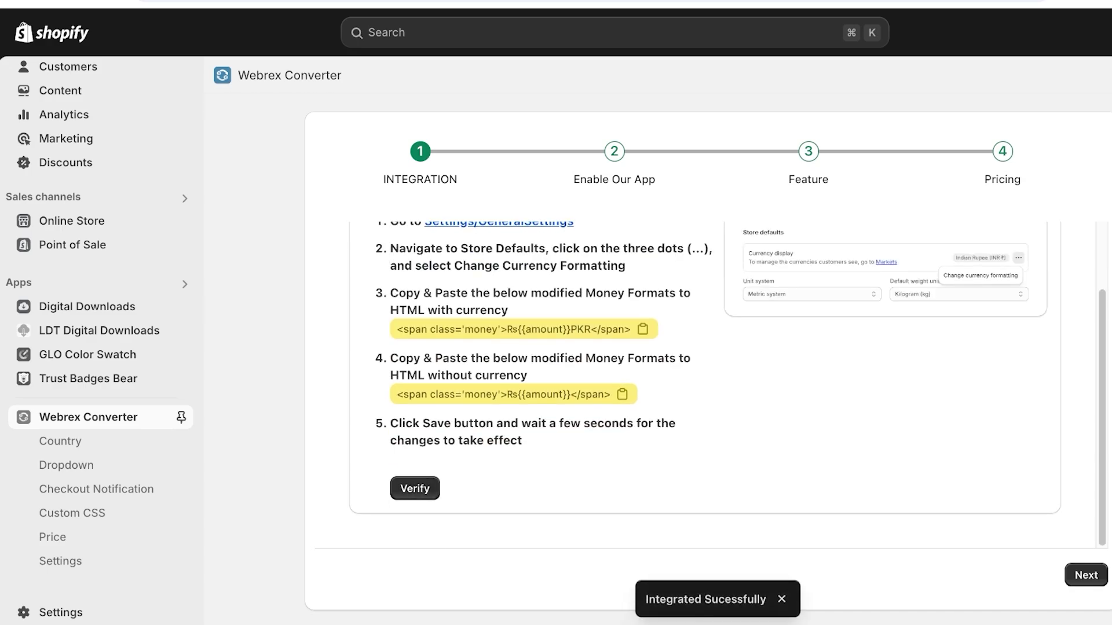
click(1086, 576)
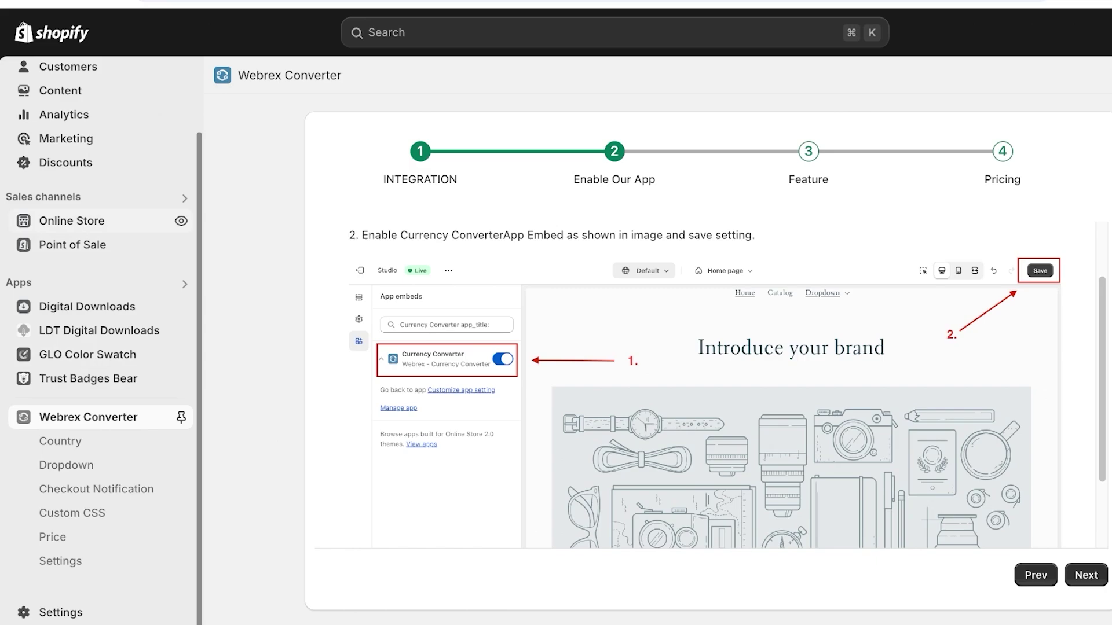
Enable the Webrex Currency Converter app embed in the current Dawn theme and save the theme
click(72, 221)
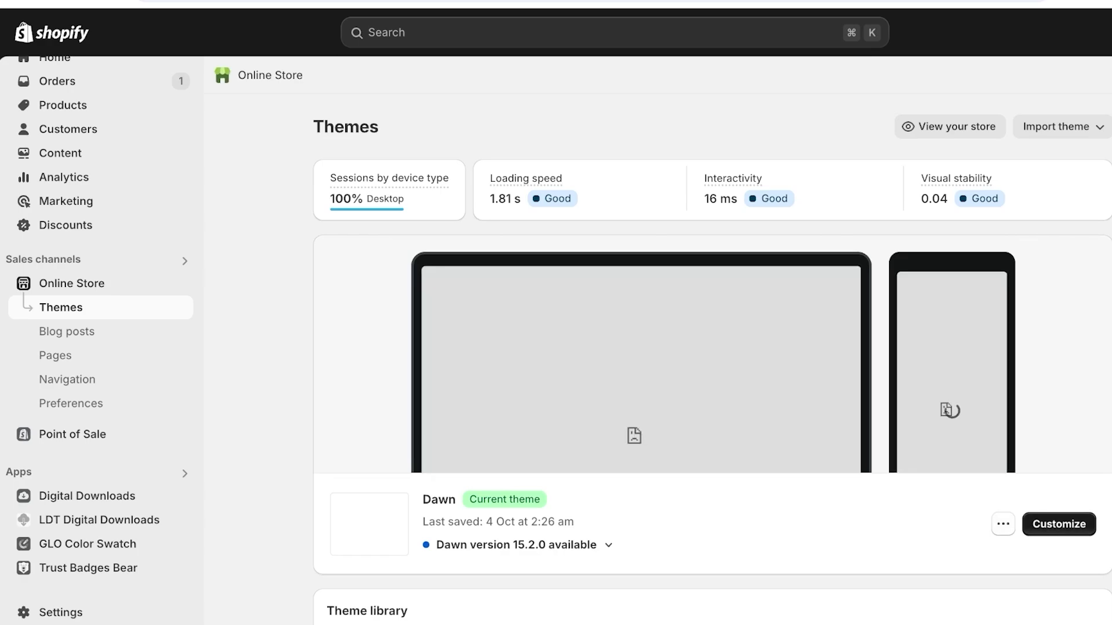
click(1059, 524)
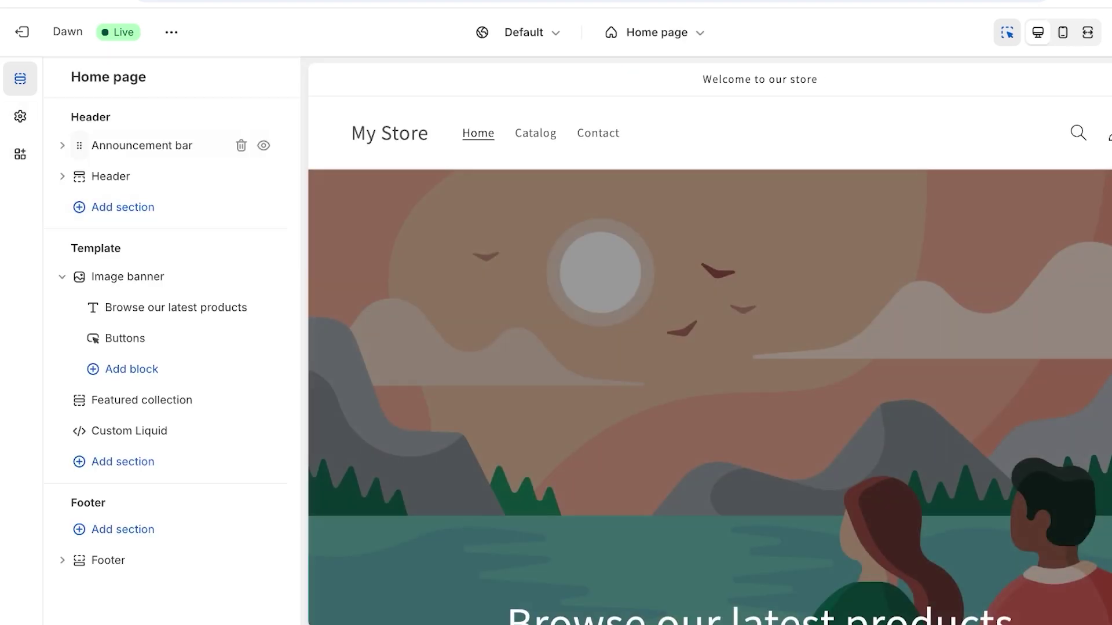
click(21, 154)
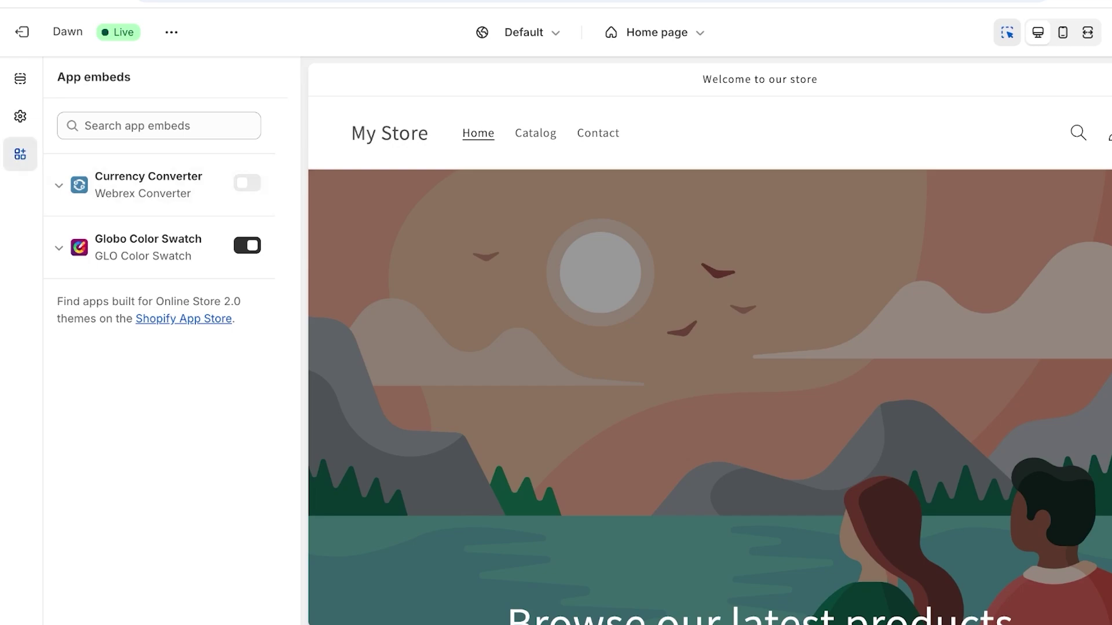
click(247, 183)
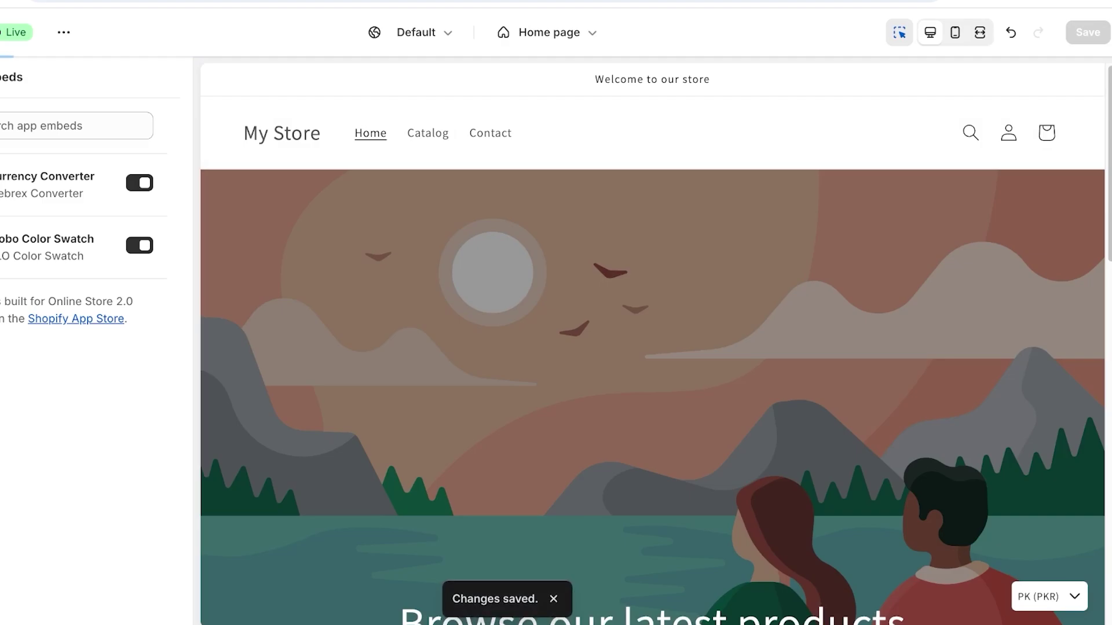
Return to Webrex Converter, pin it to the admin navigation, and advance its setup to the Feature stage
click(0, 33)
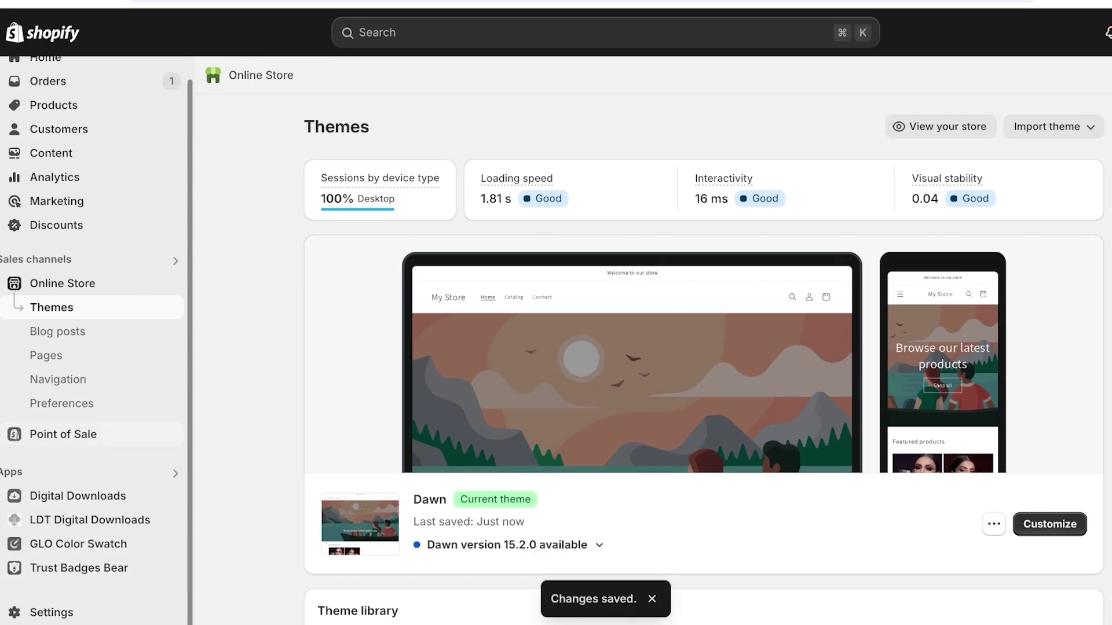
click(11, 472)
click(419, 97)
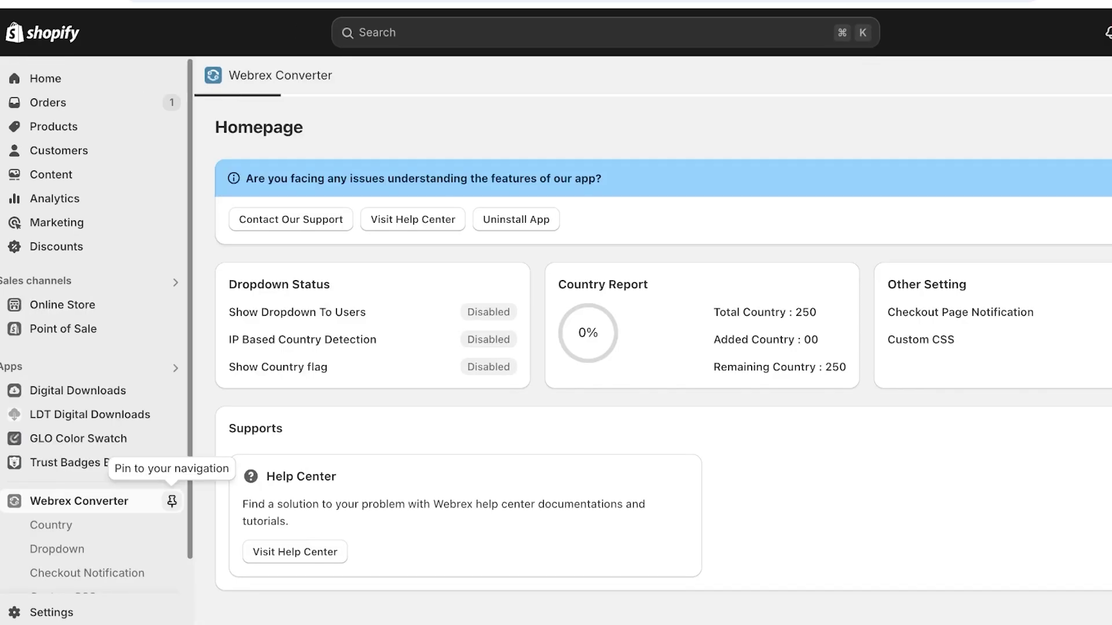
click(172, 501)
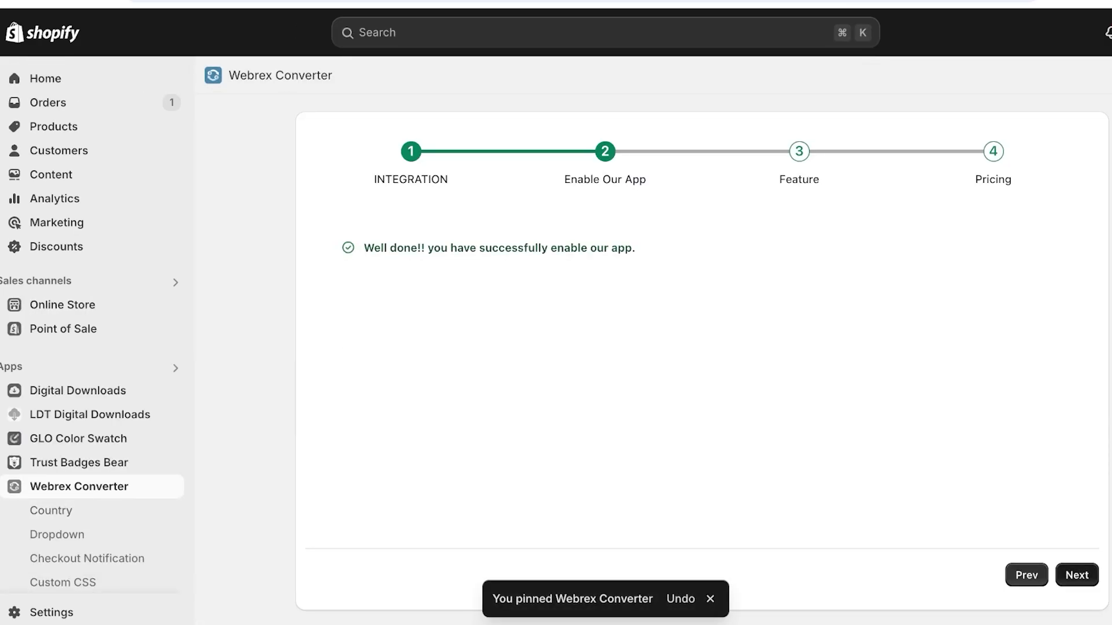
click(1076, 575)
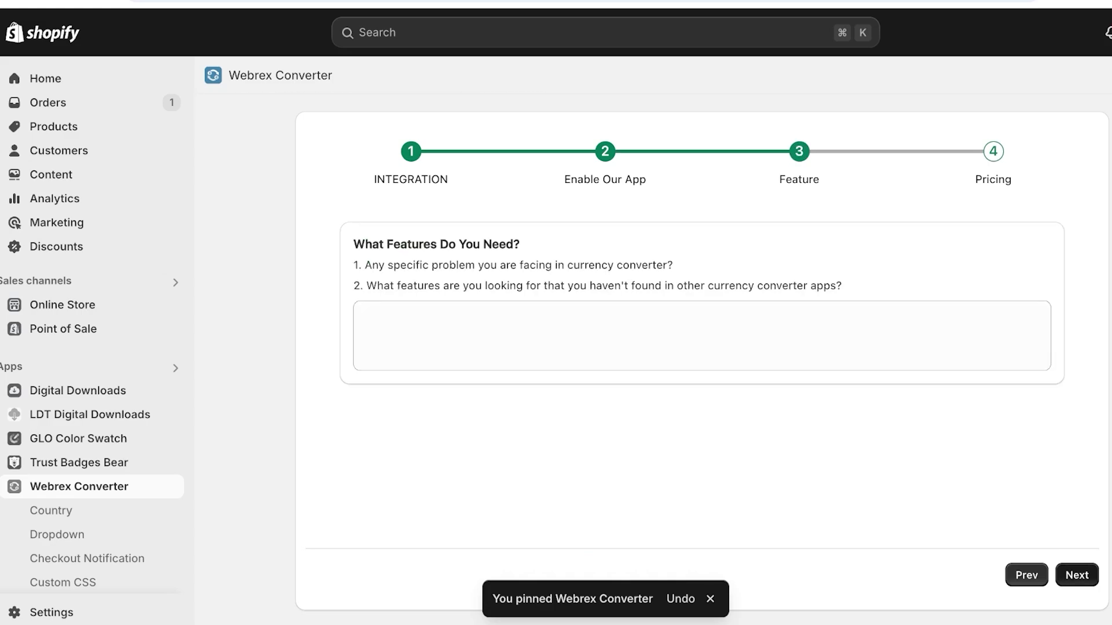
Enter "currency conversion" as the needed feature and continue the Webrex setup to the Pricing stage
click(1076, 576)
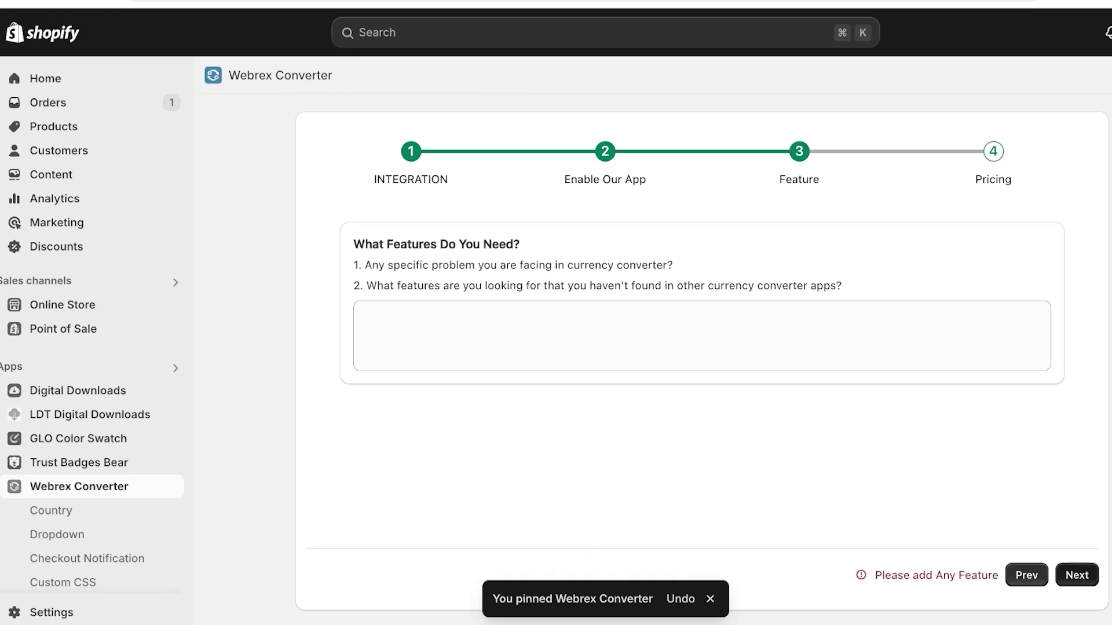
click(702, 336)
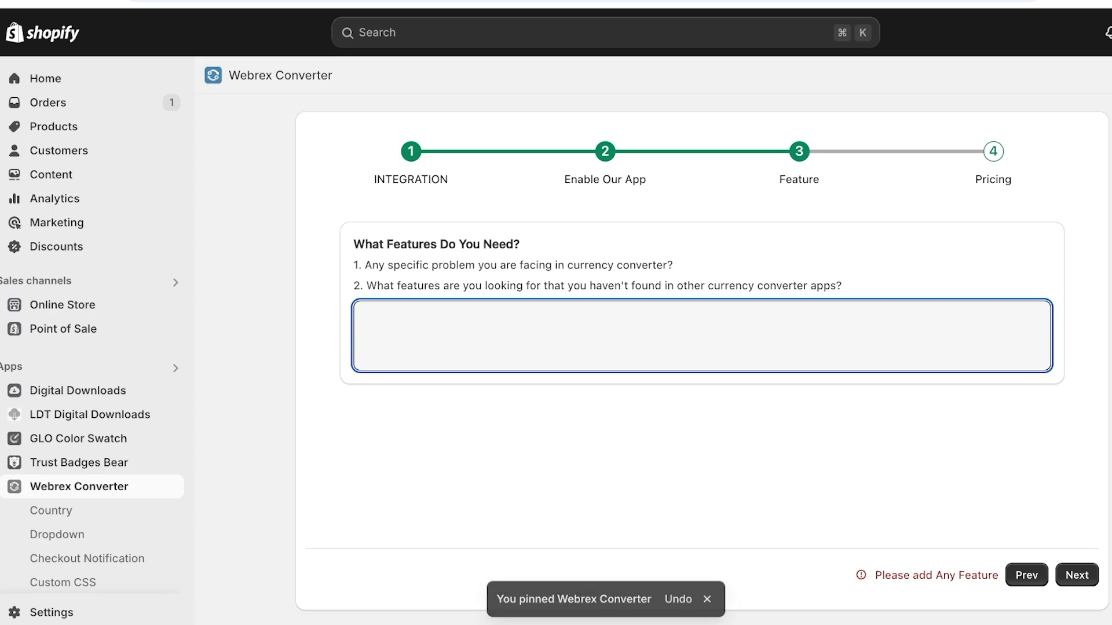
text(currency conversion)
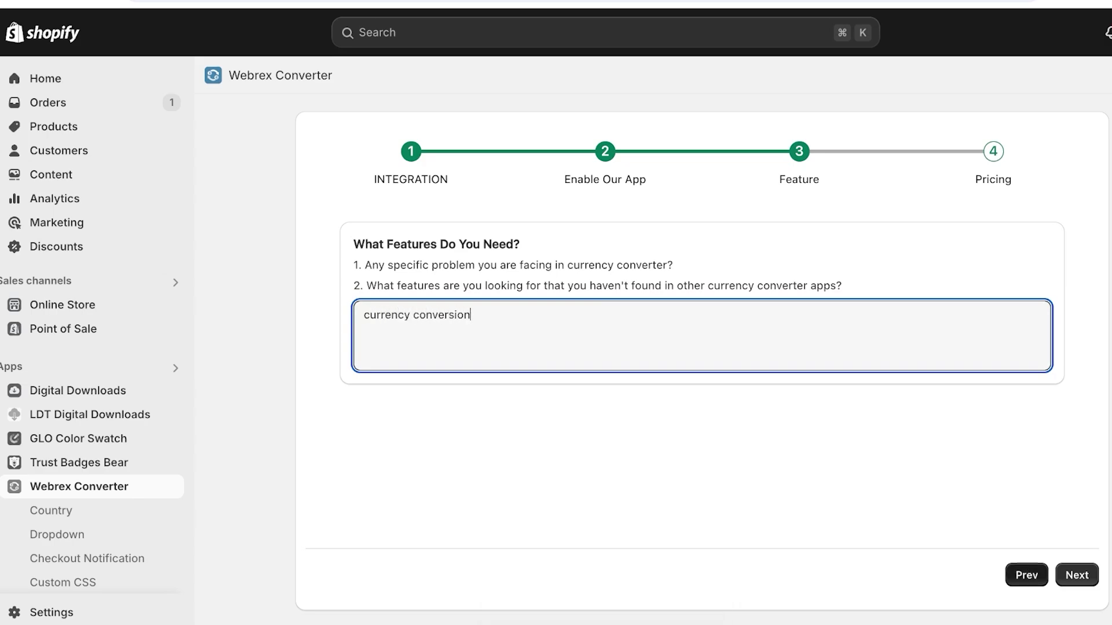
click(1077, 575)
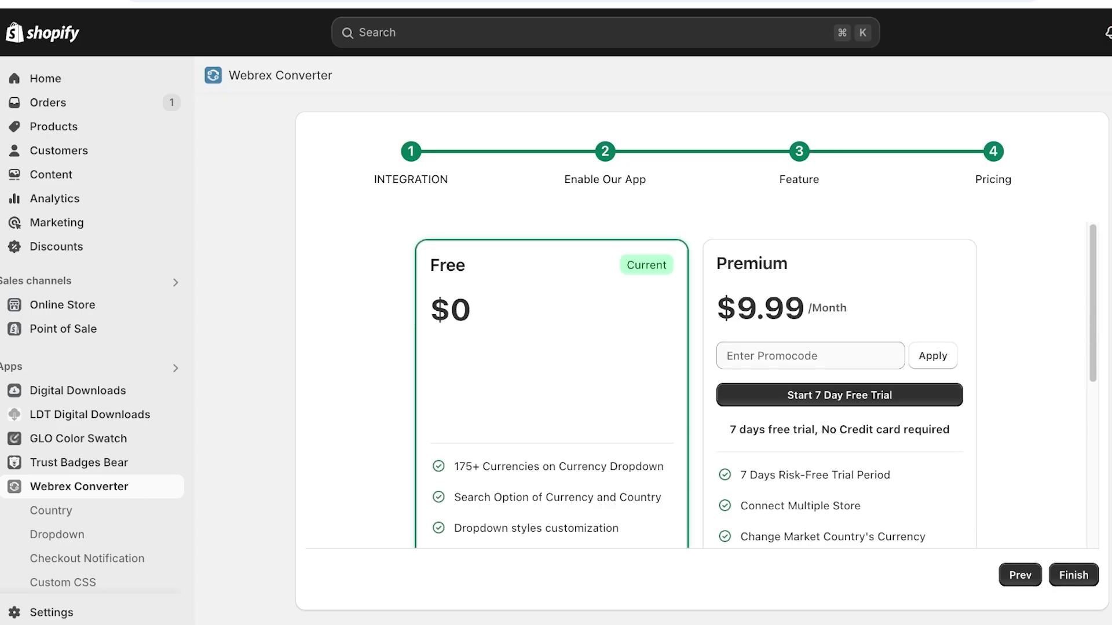
Compare the Free and Premium plans and finish the setup on the current Free plan
scroll(702, 385, down, 2)
scroll(702, 385, down, 3)
scroll(701, 385, up, 5)
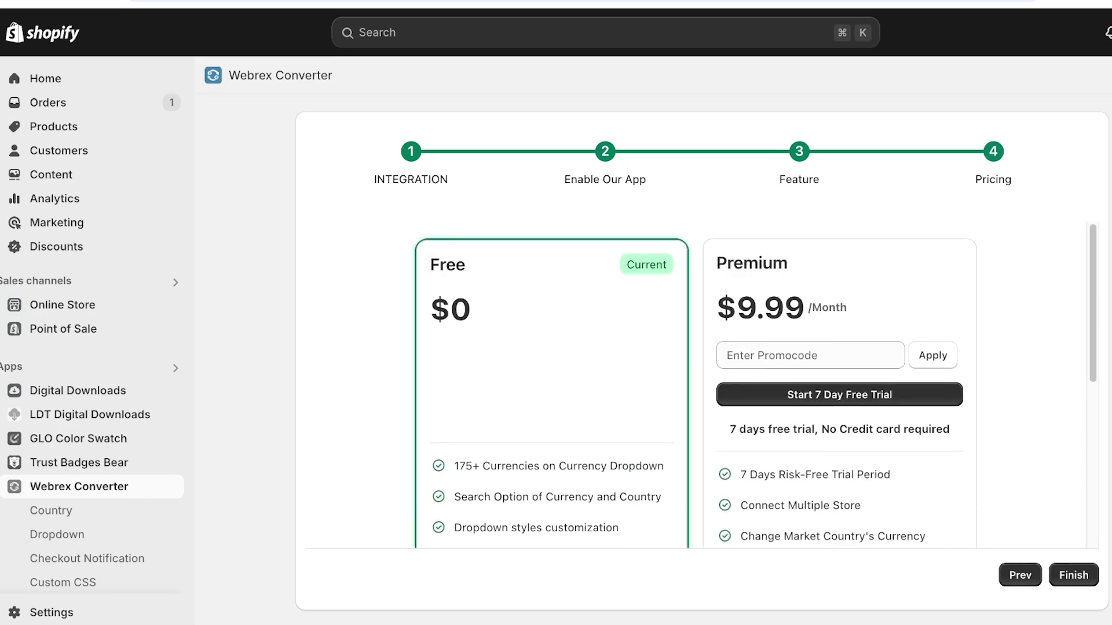
scroll(702, 385, down, 4)
click(1074, 575)
scroll(696, 386, up, 4)
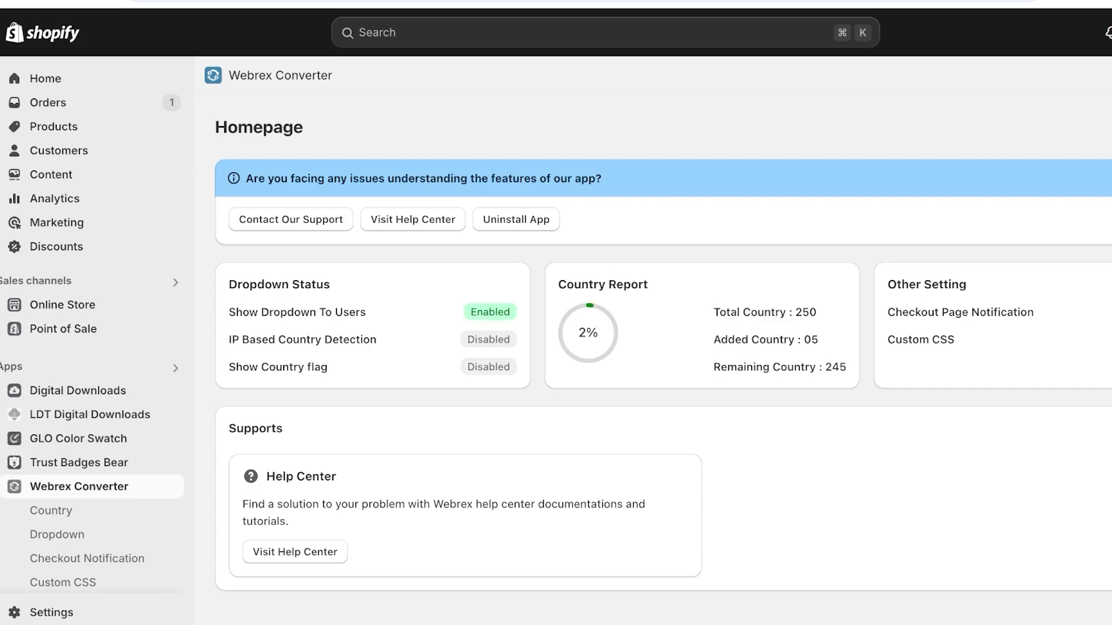
Open the Country page and examine Pakistan's currency, price rounding, exchange rate and money format settings without updating them
click(51, 511)
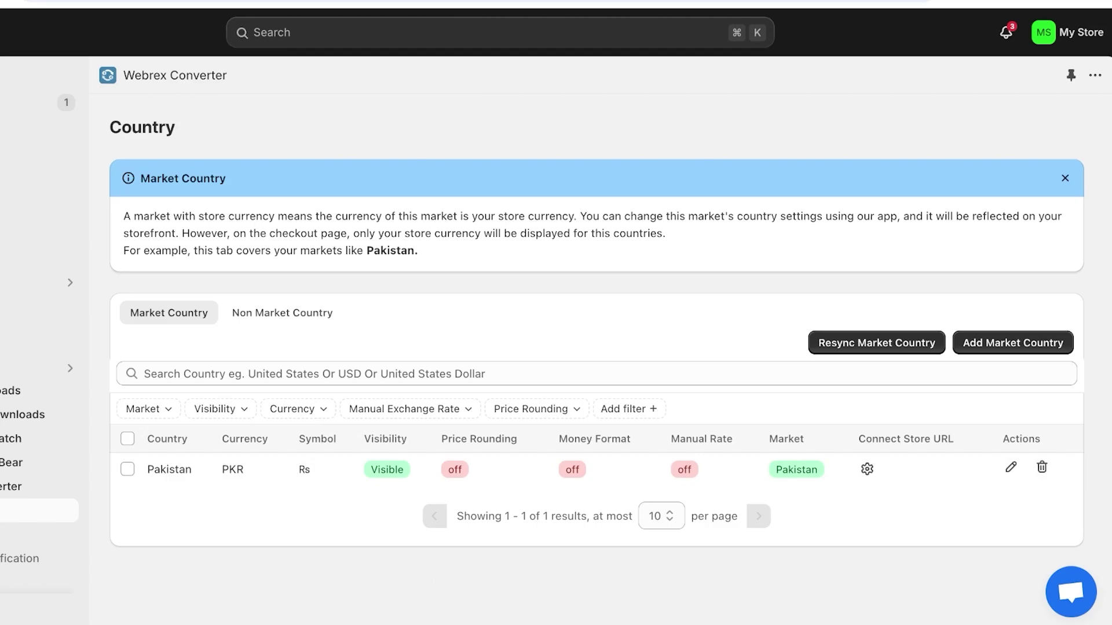
click(1011, 468)
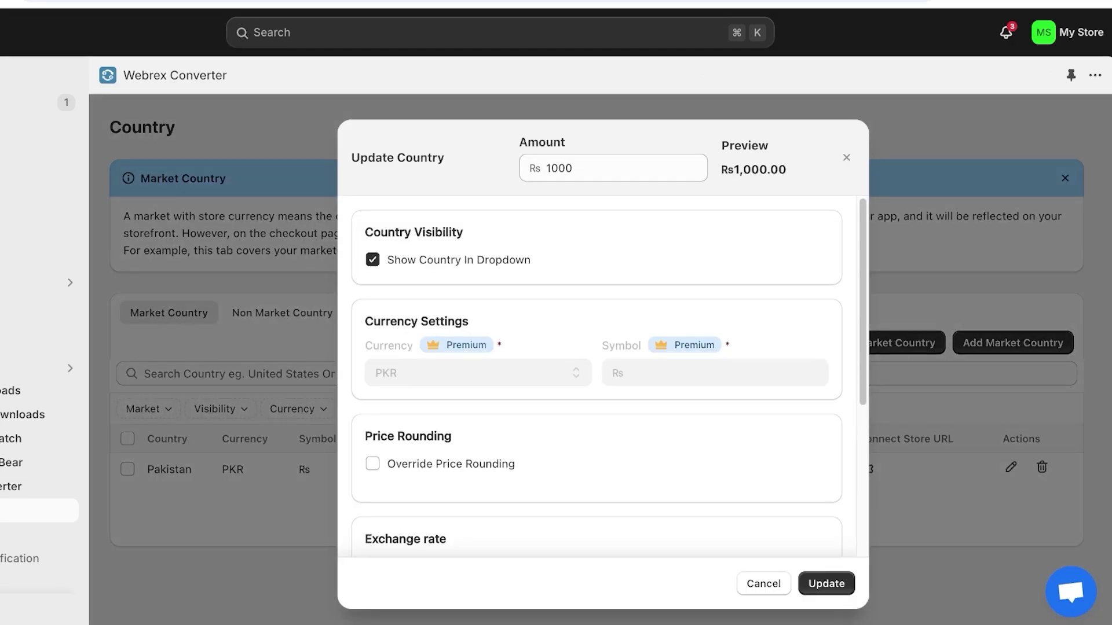
scroll(596, 377, down, 3)
scroll(596, 377, up, 1)
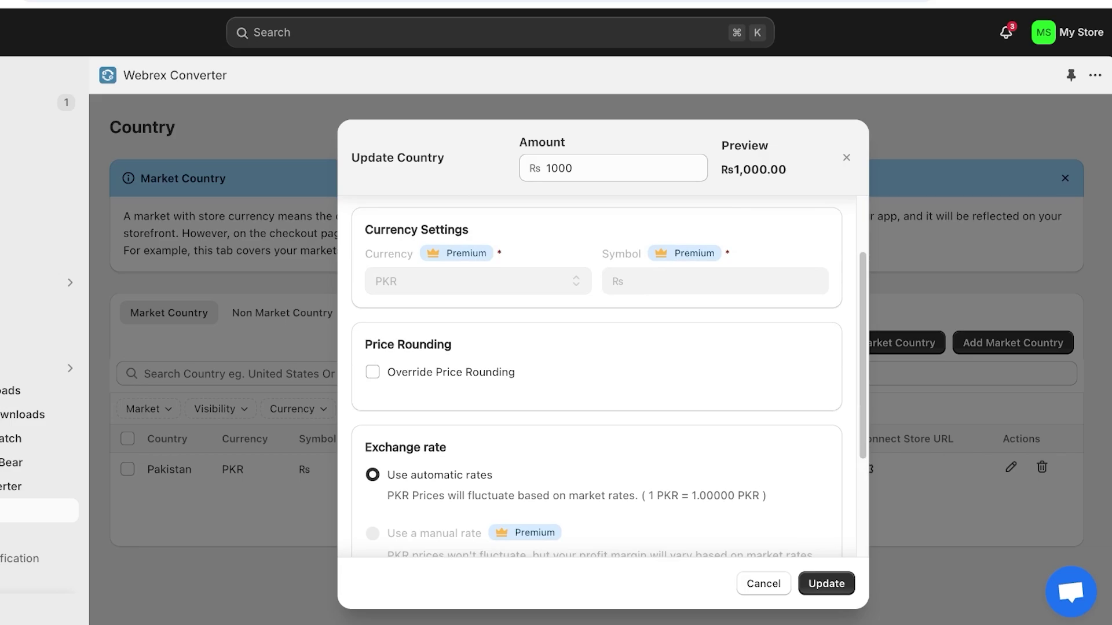
scroll(596, 377, down, 1)
click(372, 353)
click(373, 353)
scroll(372, 353, down, 3)
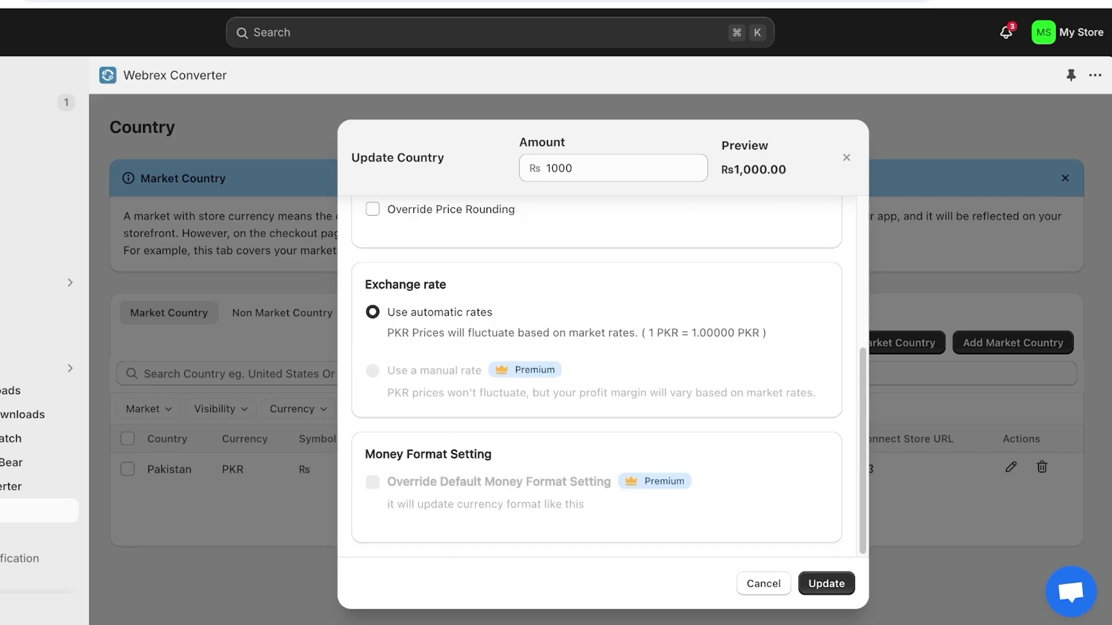
click(846, 158)
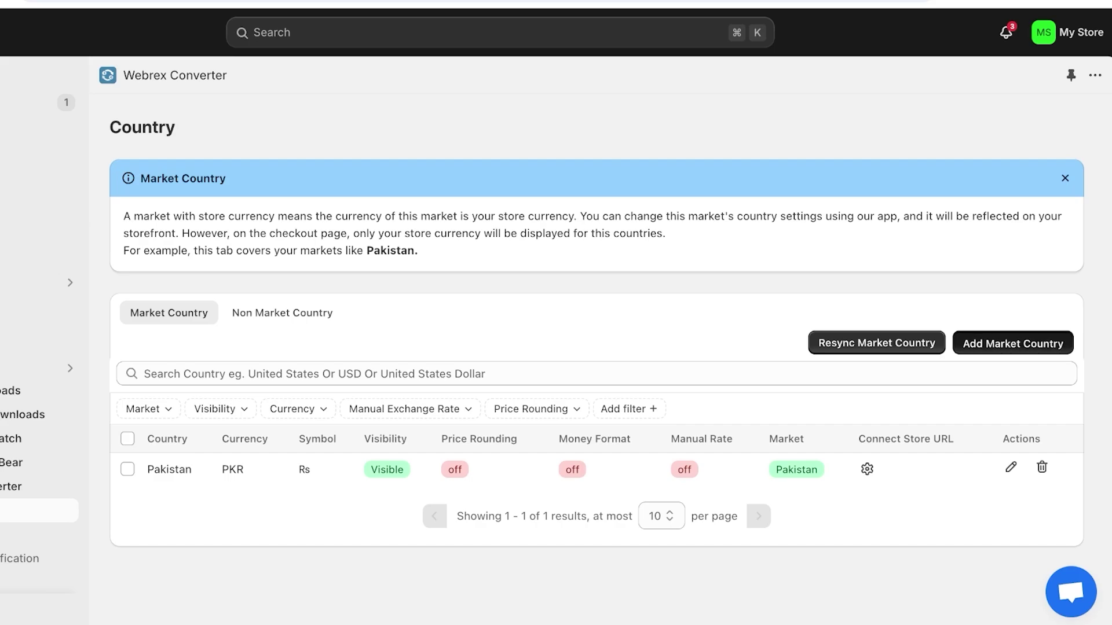
Resync the market countries on the Country page
click(1012, 343)
click(846, 316)
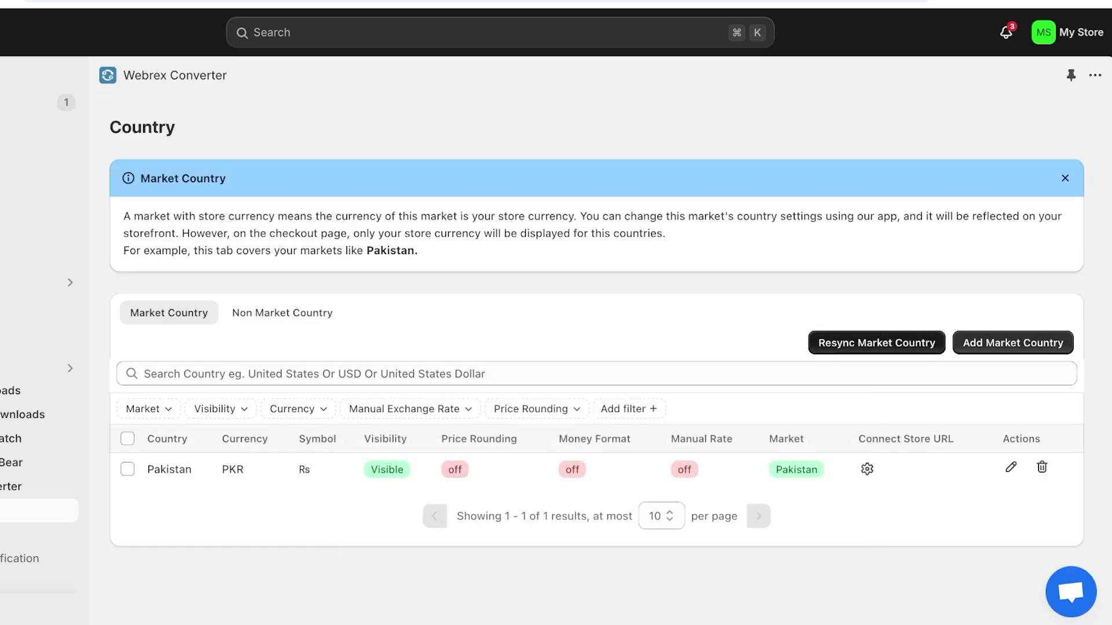
click(878, 343)
click(827, 419)
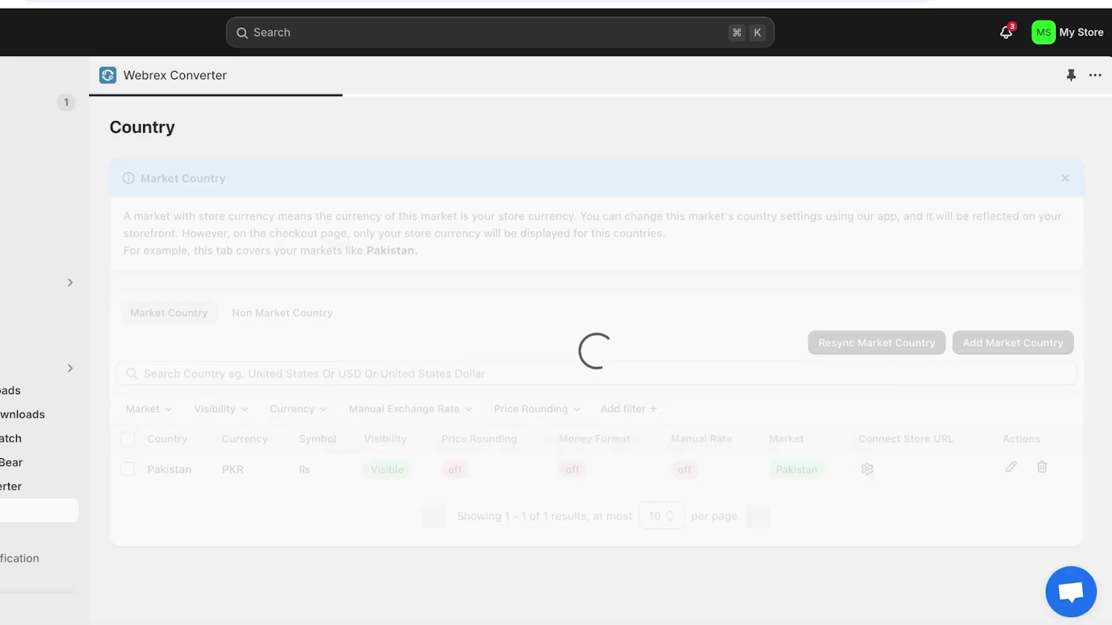
Set the currency of the non-market country United States to AUD, keep the $ symbol, and update the country
click(283, 312)
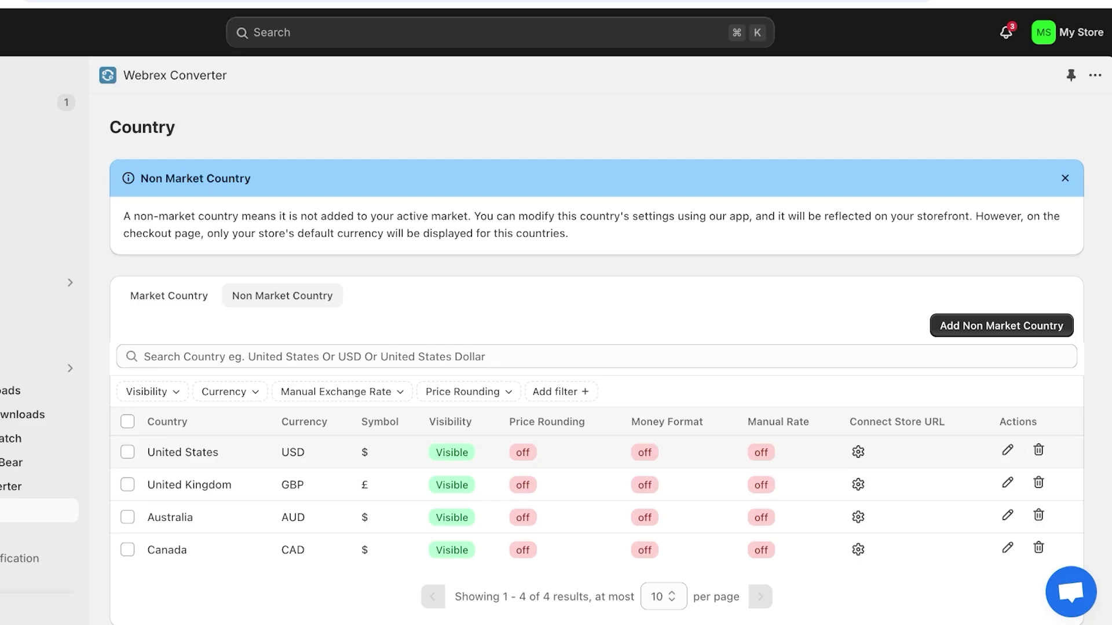
click(1008, 451)
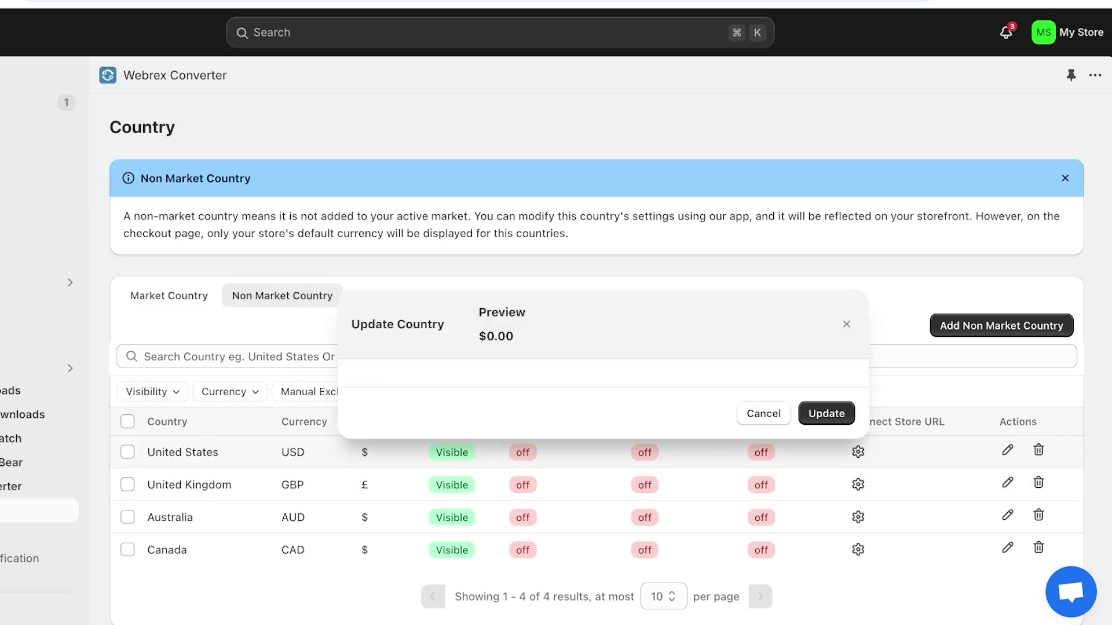
click(478, 372)
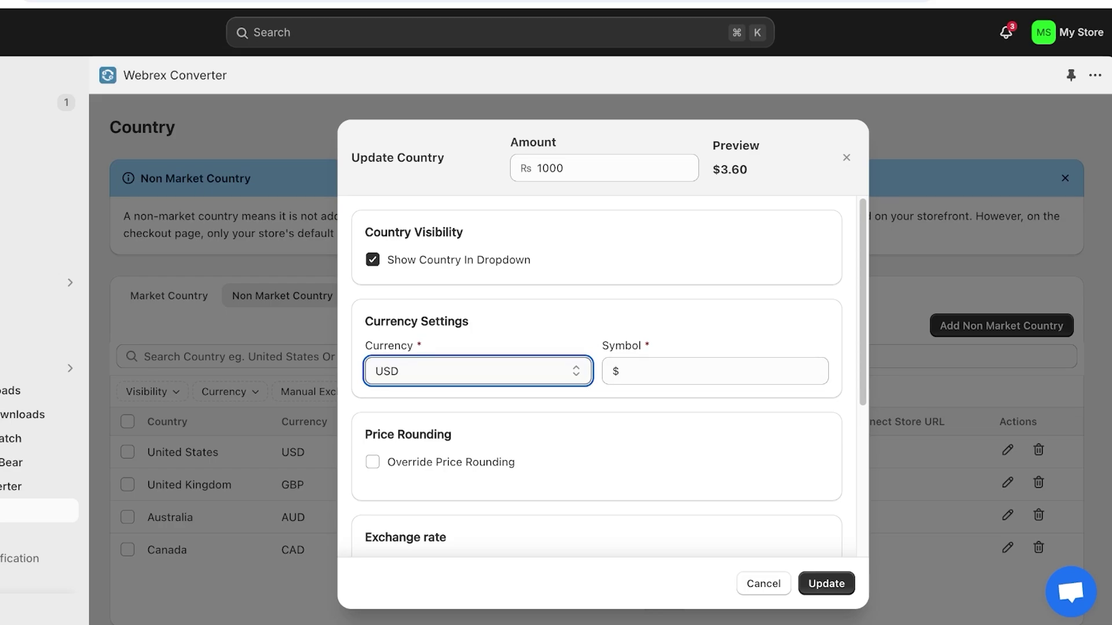
click(479, 371)
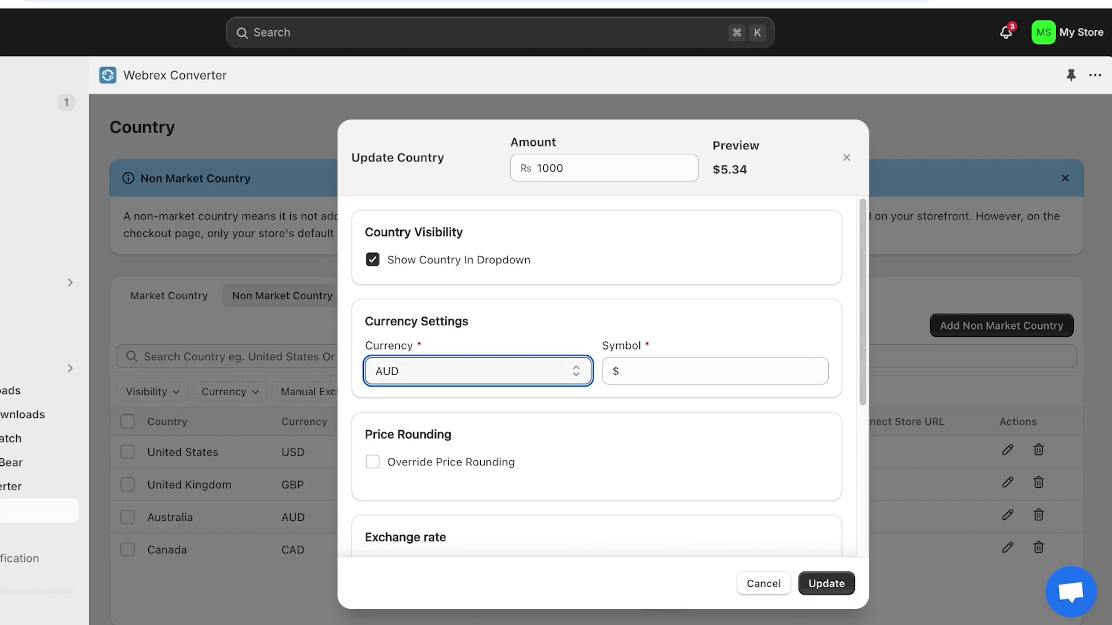
click(715, 371)
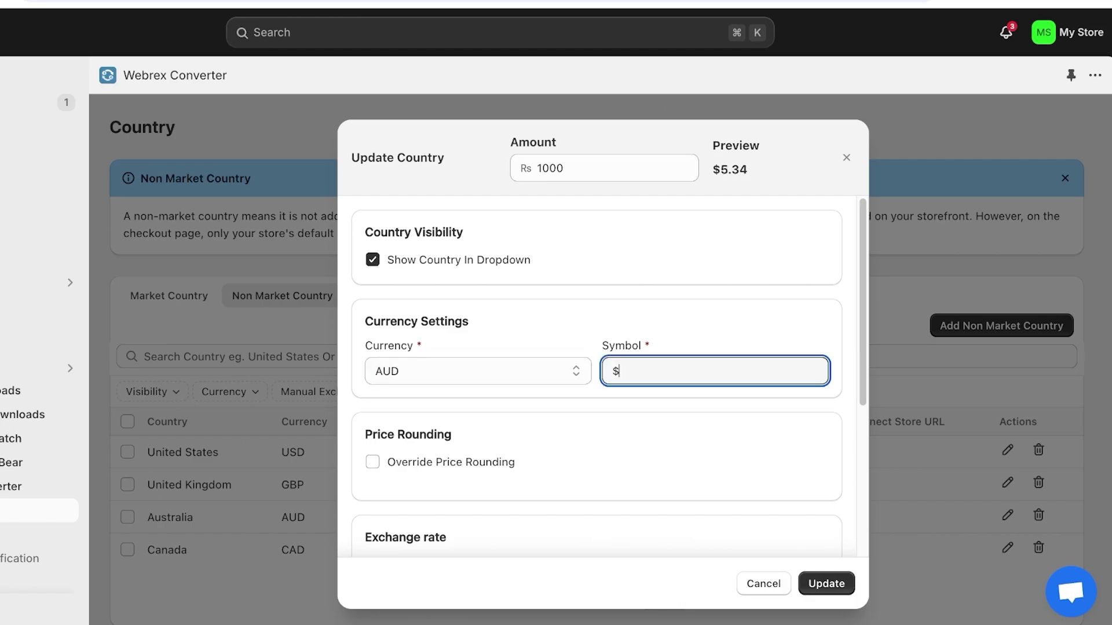
key(Return)
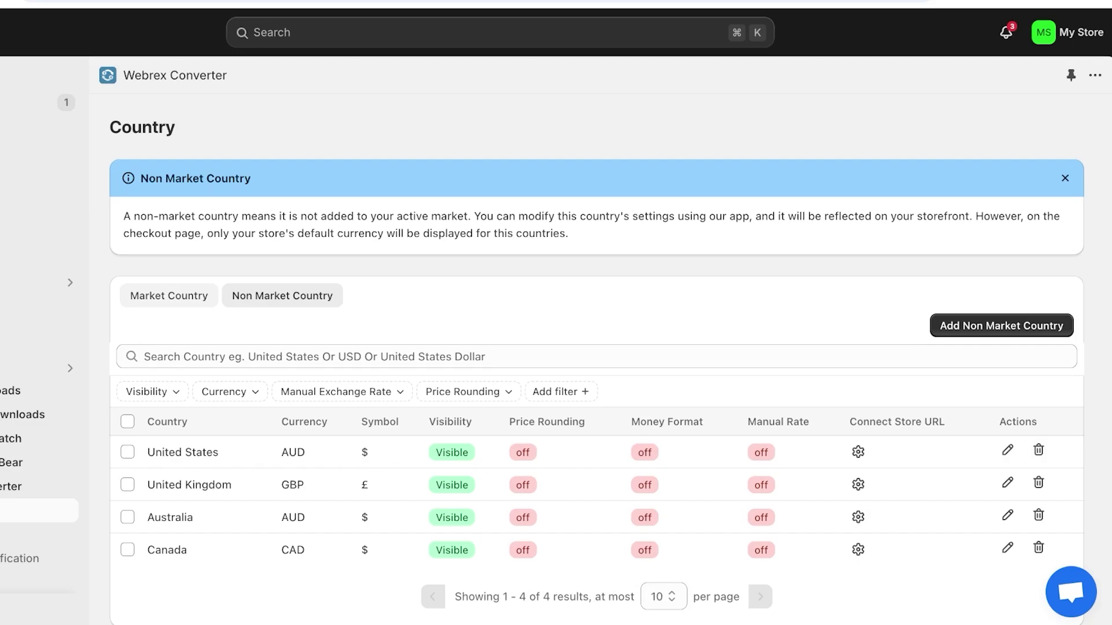
Check the market country list, and examine the exchange rate and money format settings of the non-market country Canada
click(169, 296)
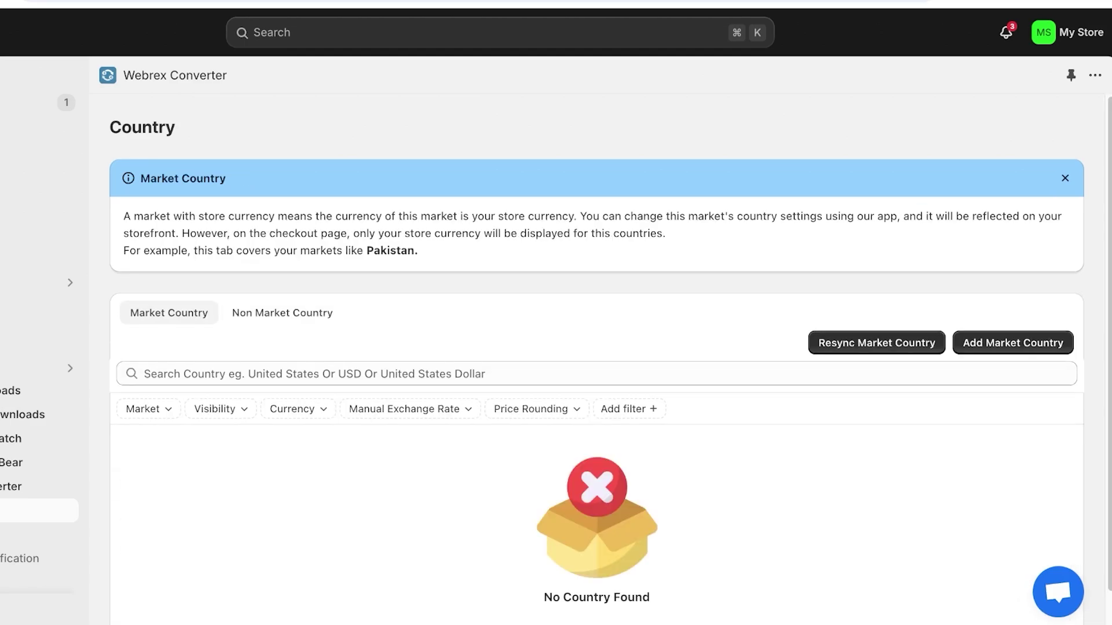
click(282, 312)
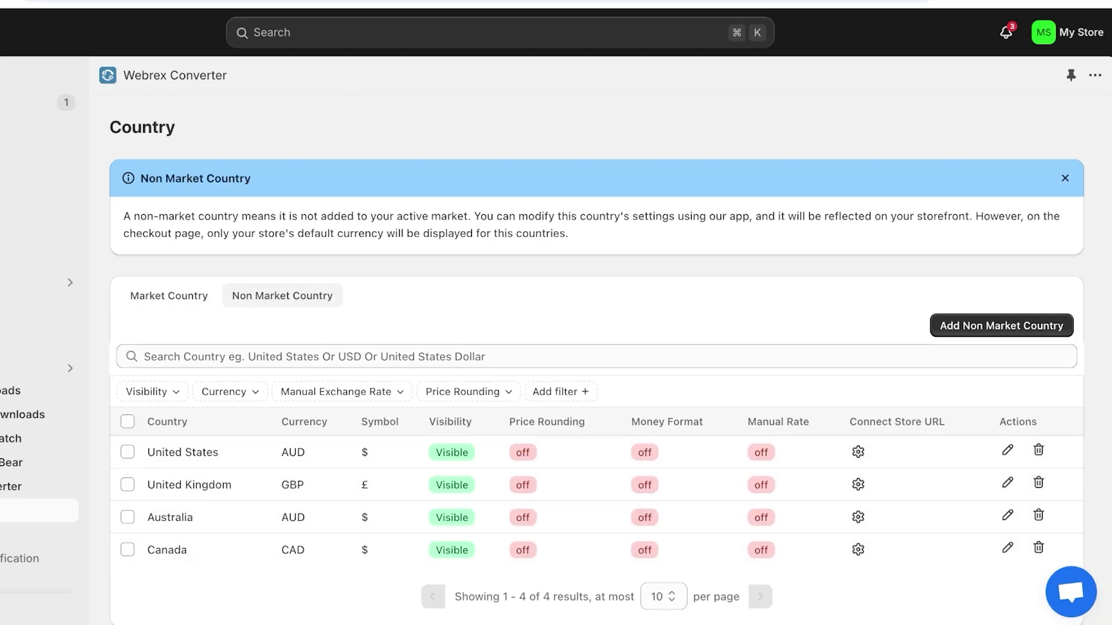
click(1008, 547)
scroll(602, 376, down, 5)
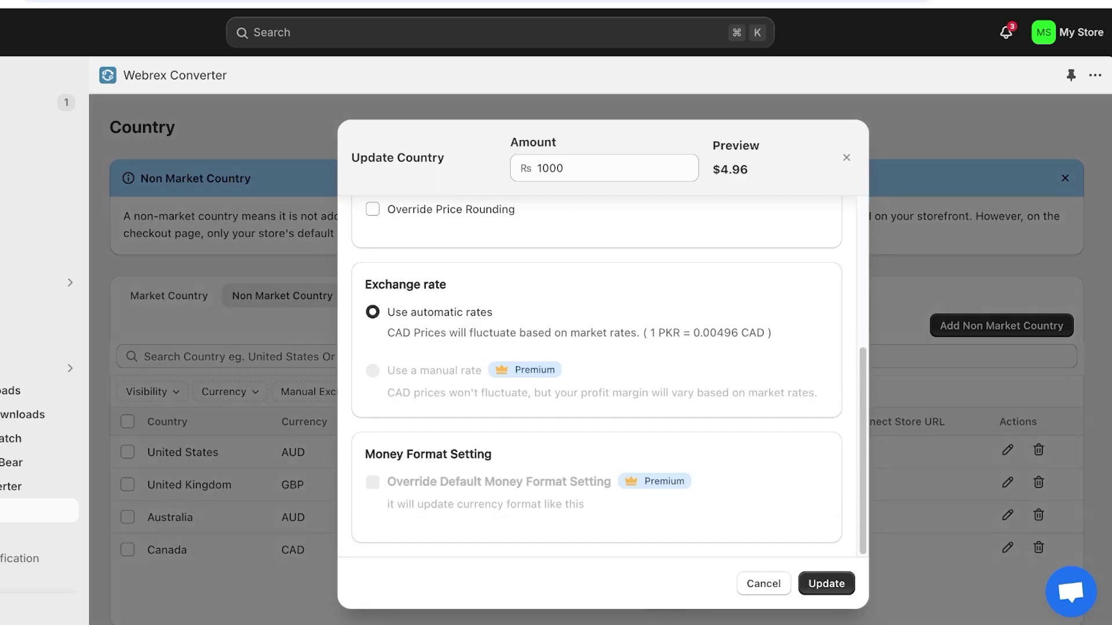
key(Escape)
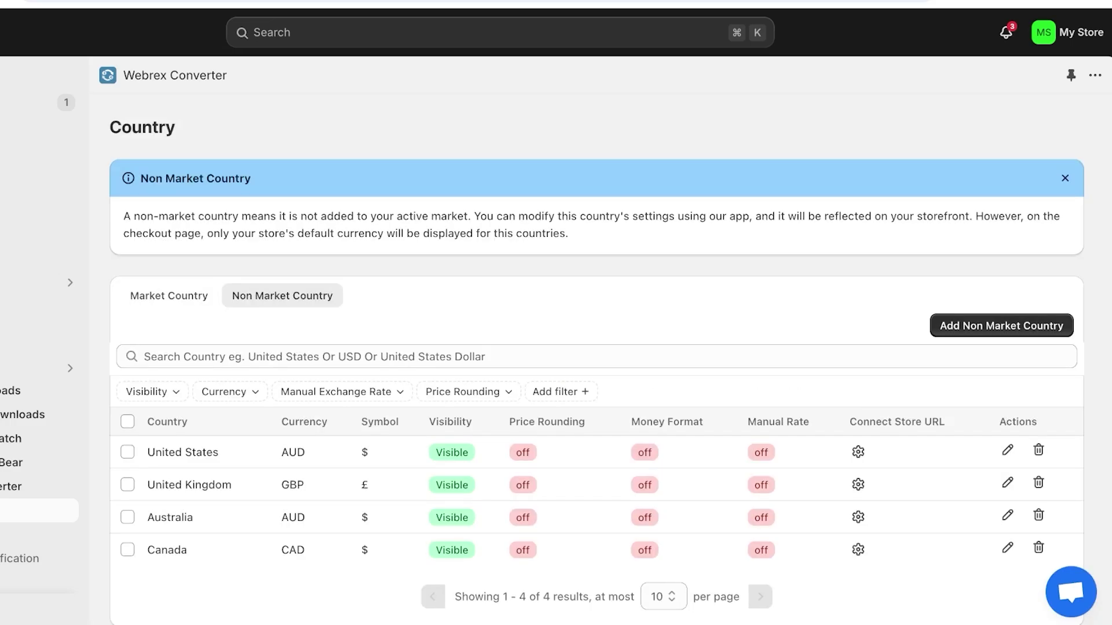
Open the Dropdown configuration and examine its theme type, country display and other settings
scroll(41, 347, down, 3)
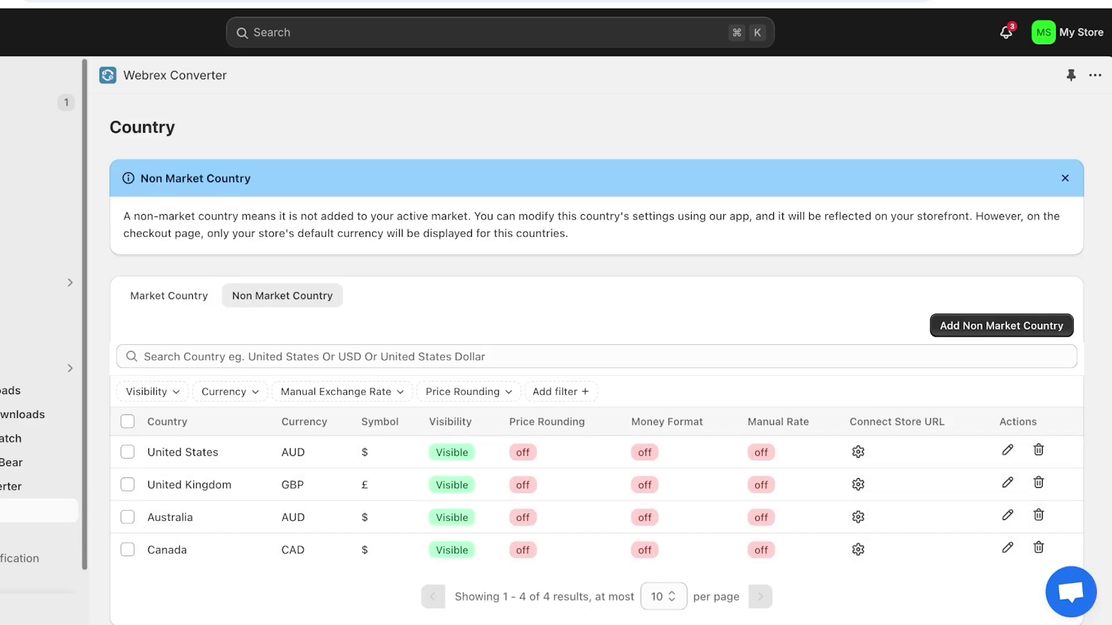
click(35, 466)
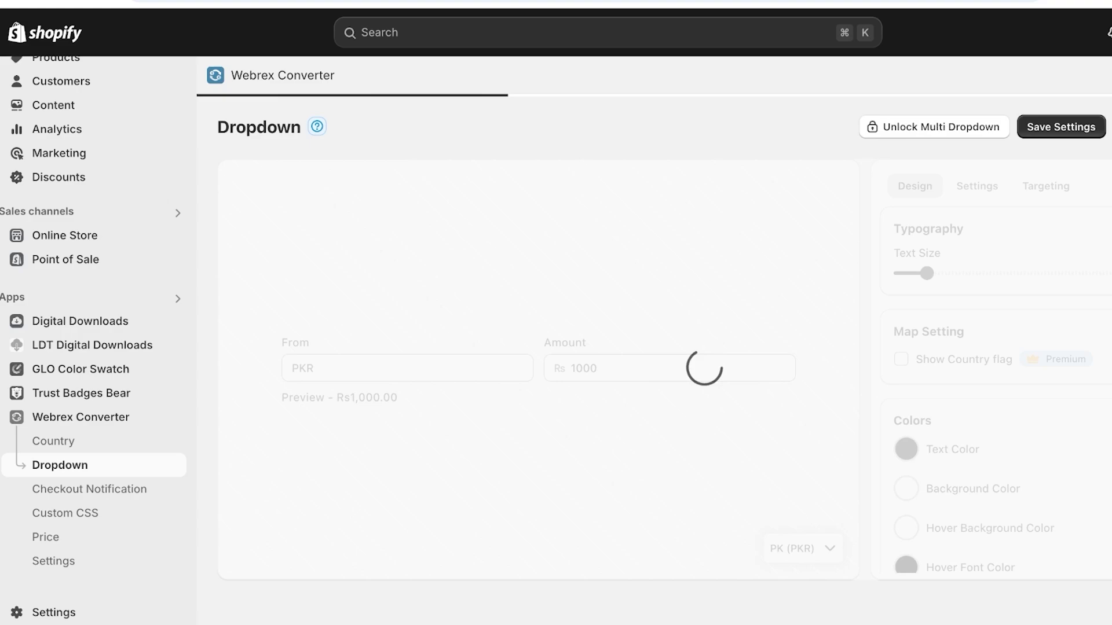
click(614, 368)
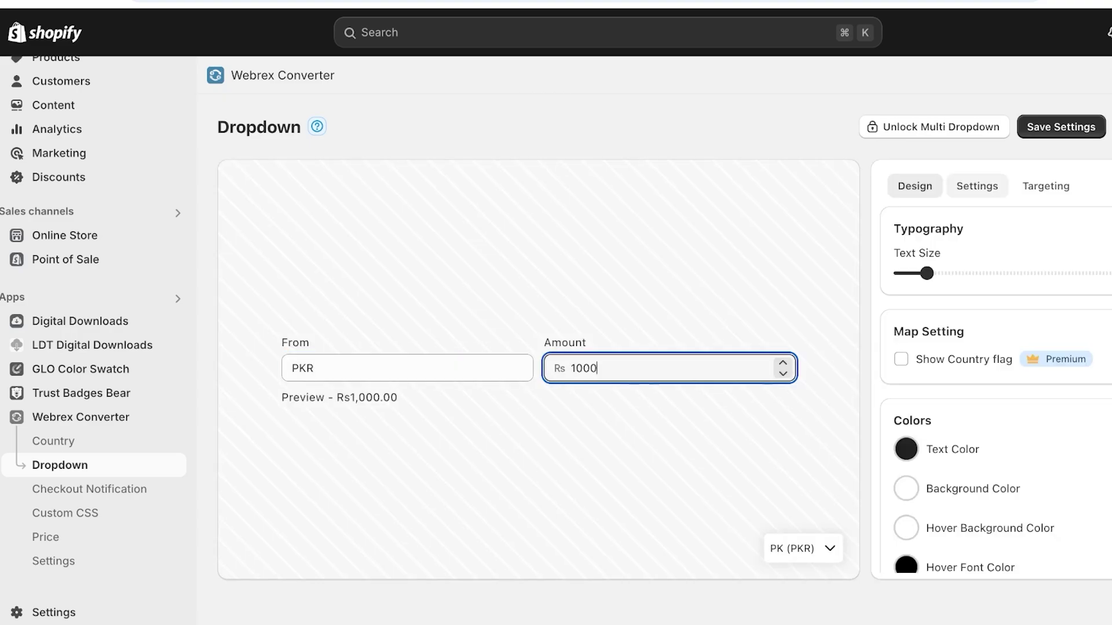
click(977, 186)
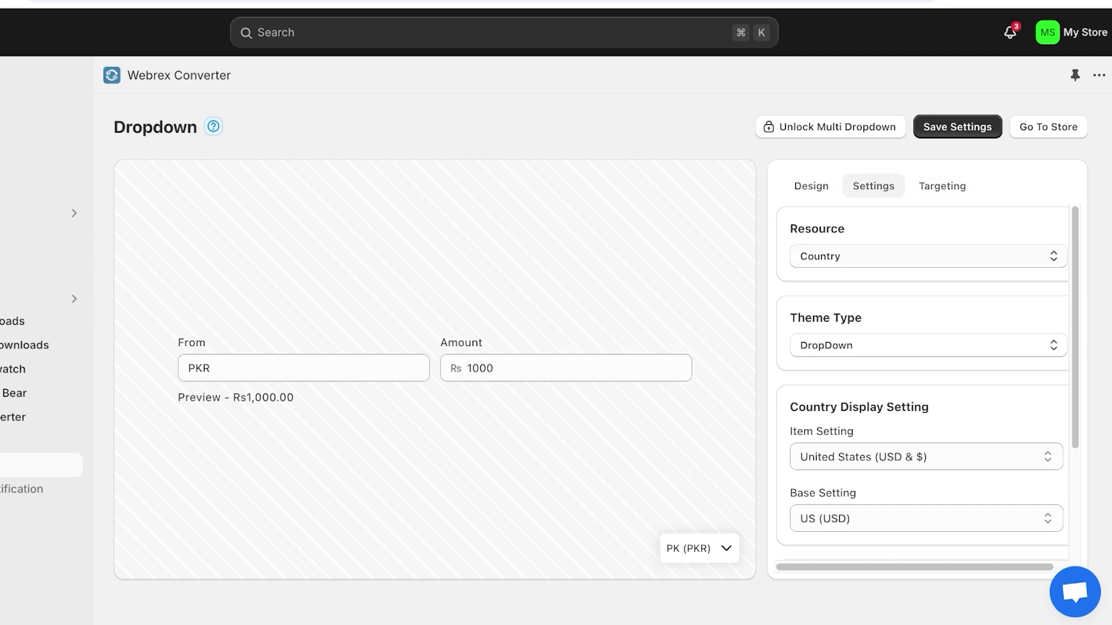
scroll(926, 376, down, 3)
click(927, 300)
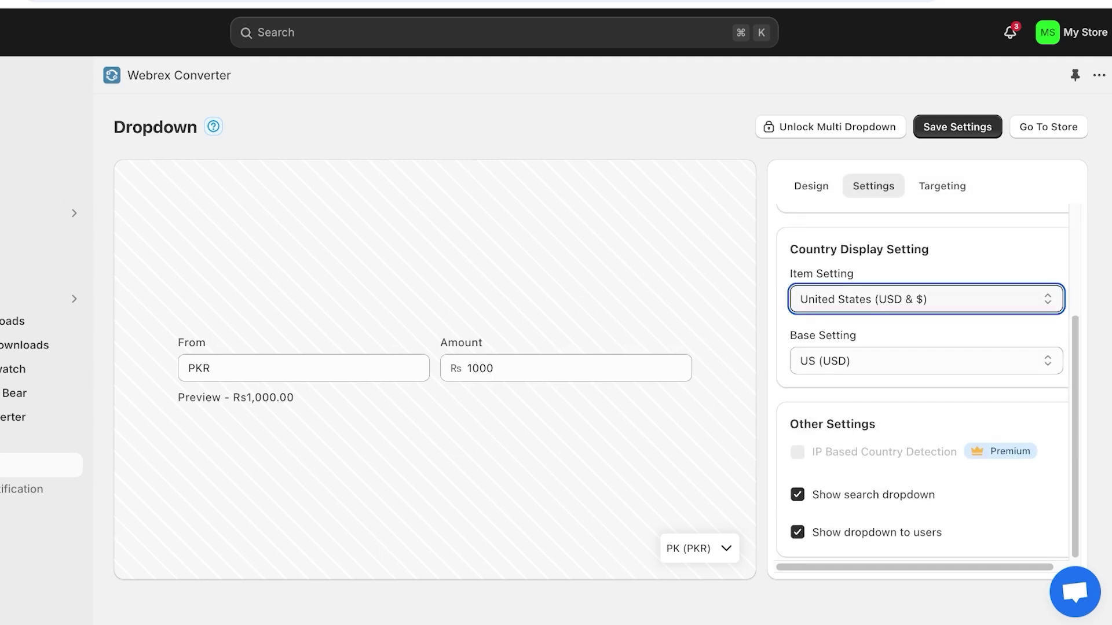
scroll(927, 325, up, 3)
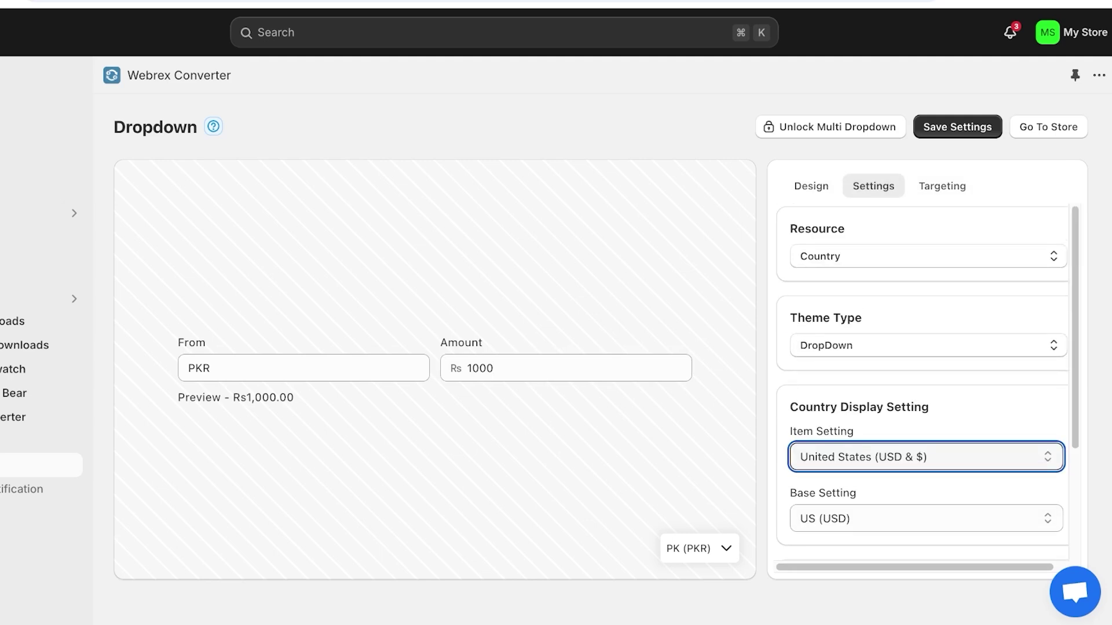
Check the theme type, resource and targeting options, keep Country as the resource, and save the dropdown settings
click(928, 346)
click(927, 346)
click(928, 257)
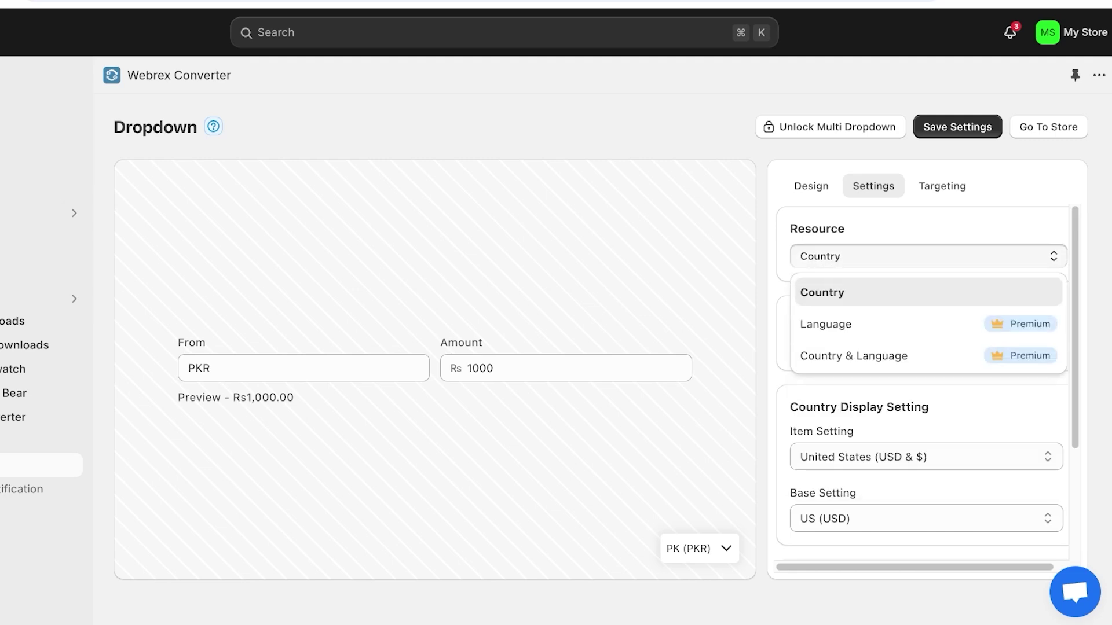
click(928, 256)
click(942, 186)
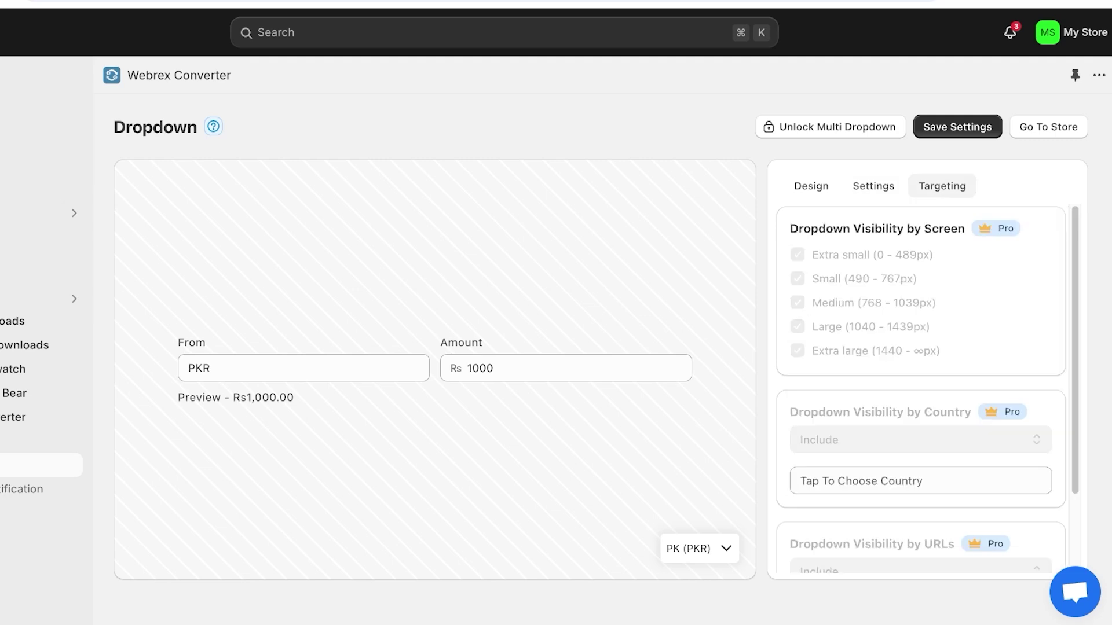
click(957, 127)
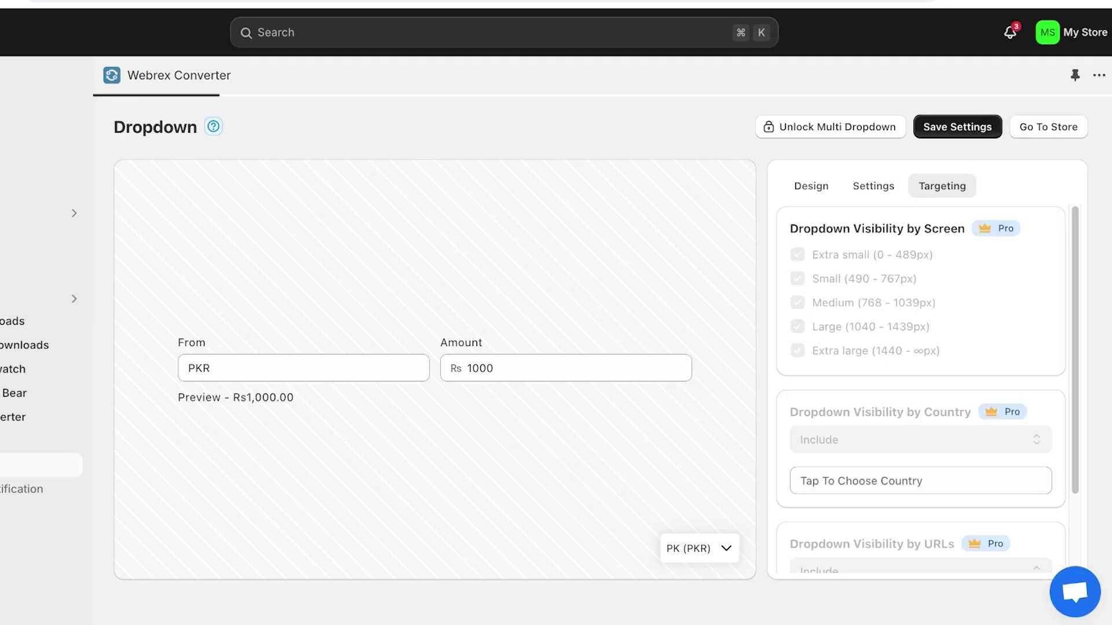
Preview the Rs 1000 price conversion in the country dropdown for Canada (CAD $) and Australia (AUD $)
click(700, 548)
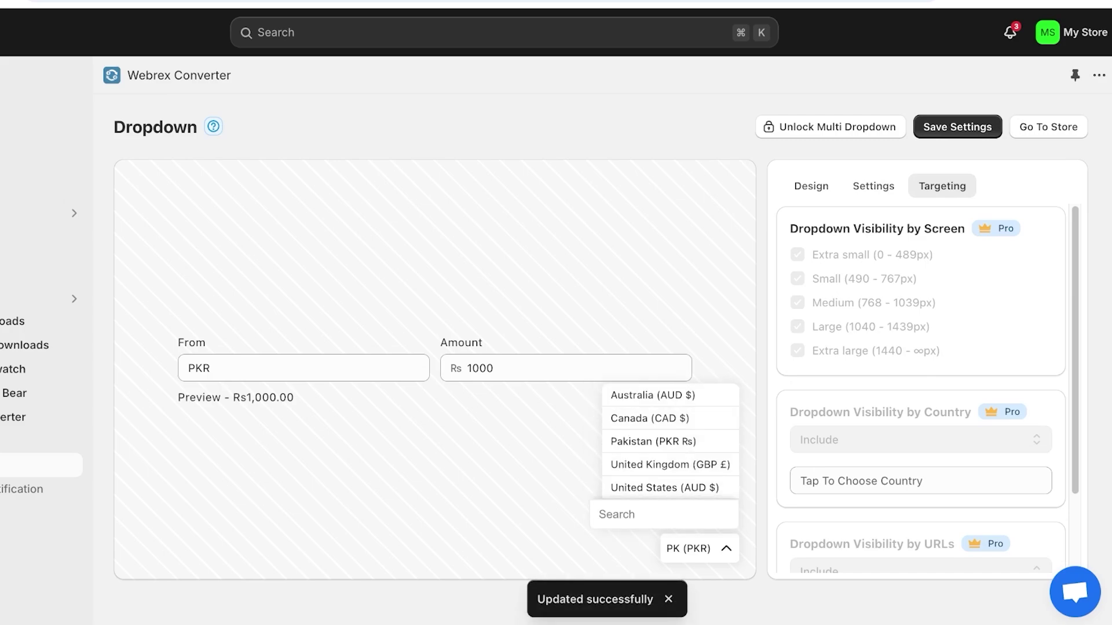
click(650, 419)
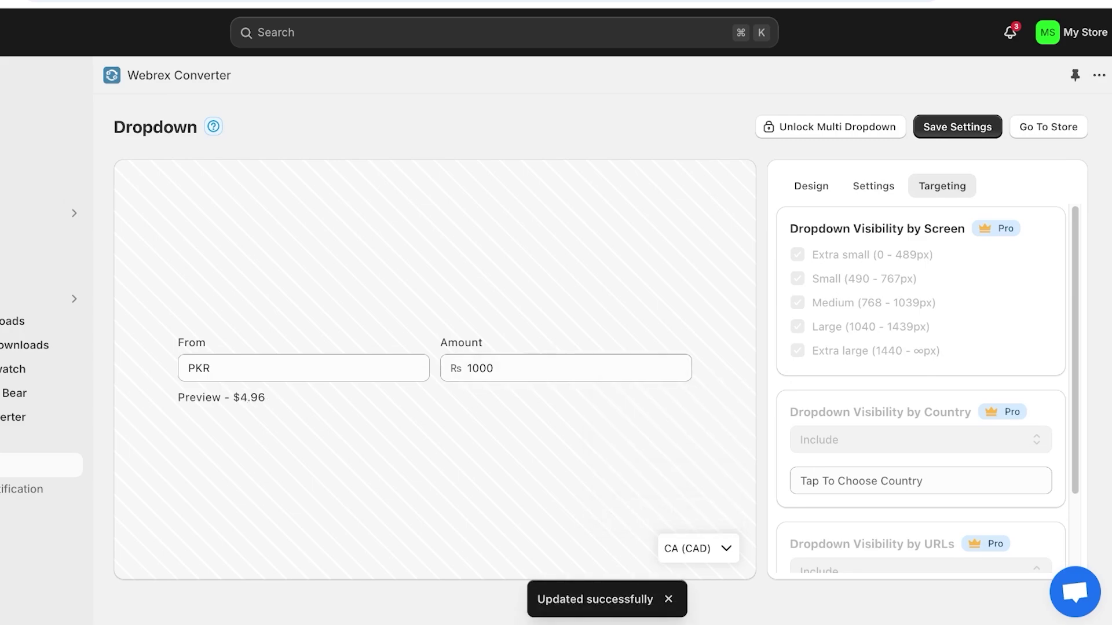
click(699, 548)
click(649, 393)
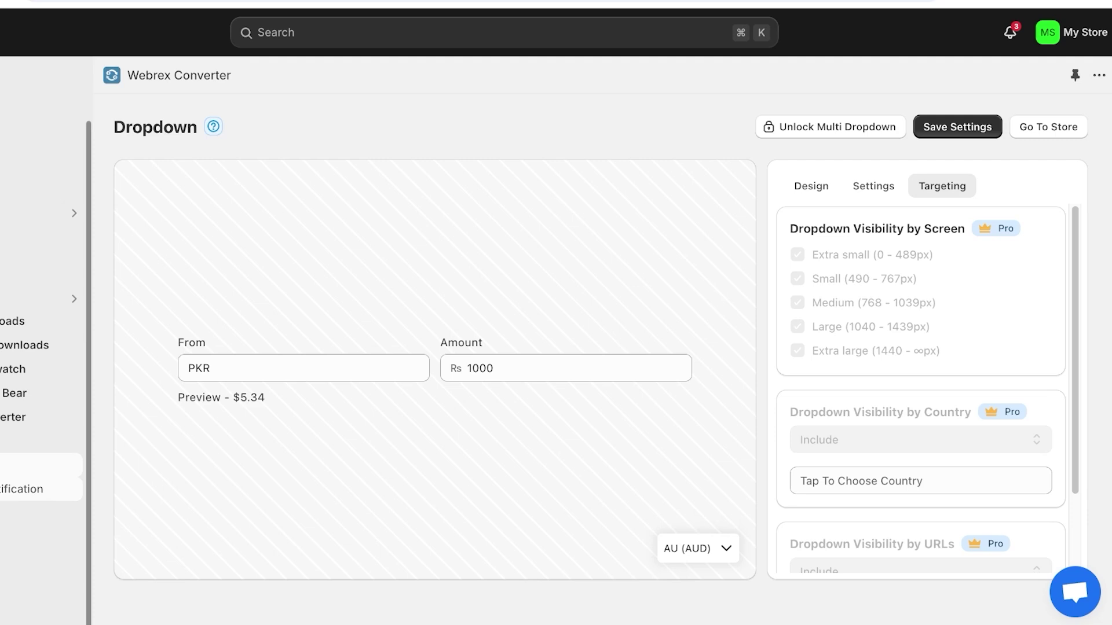
View the Checkout Page Notification settings, and open the Eye Shadow Pallete product page from the live online store
click(23, 489)
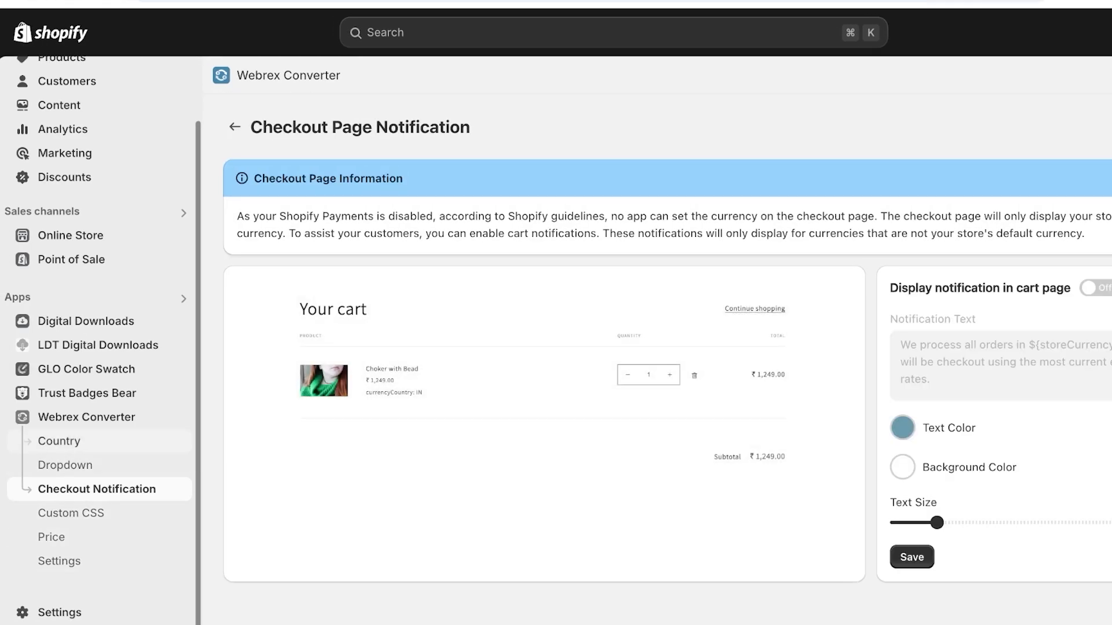
click(70, 235)
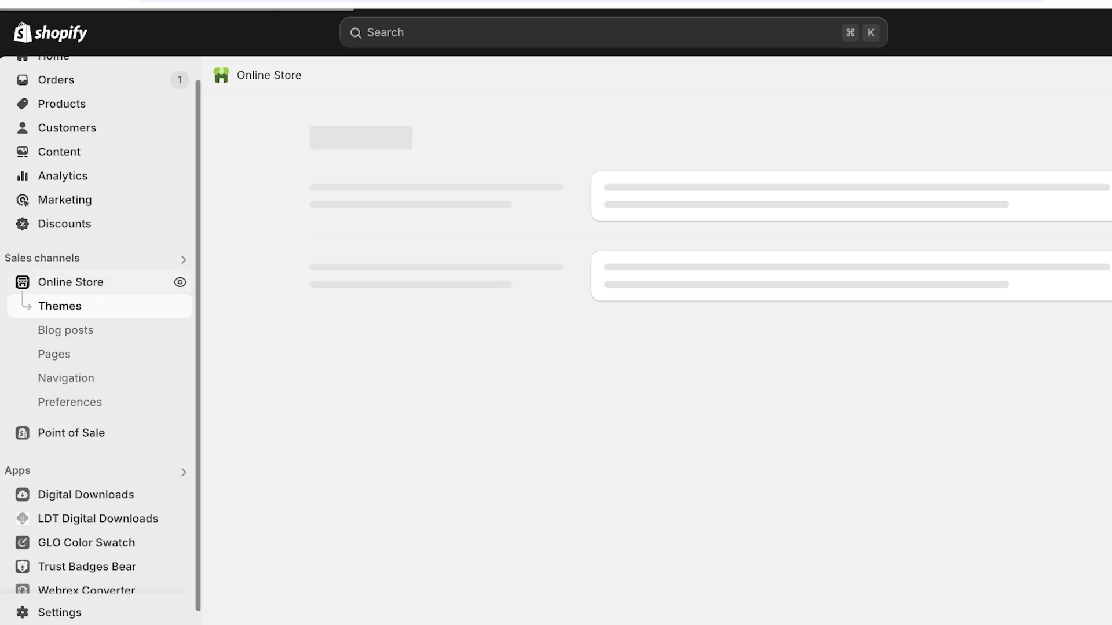
click(180, 283)
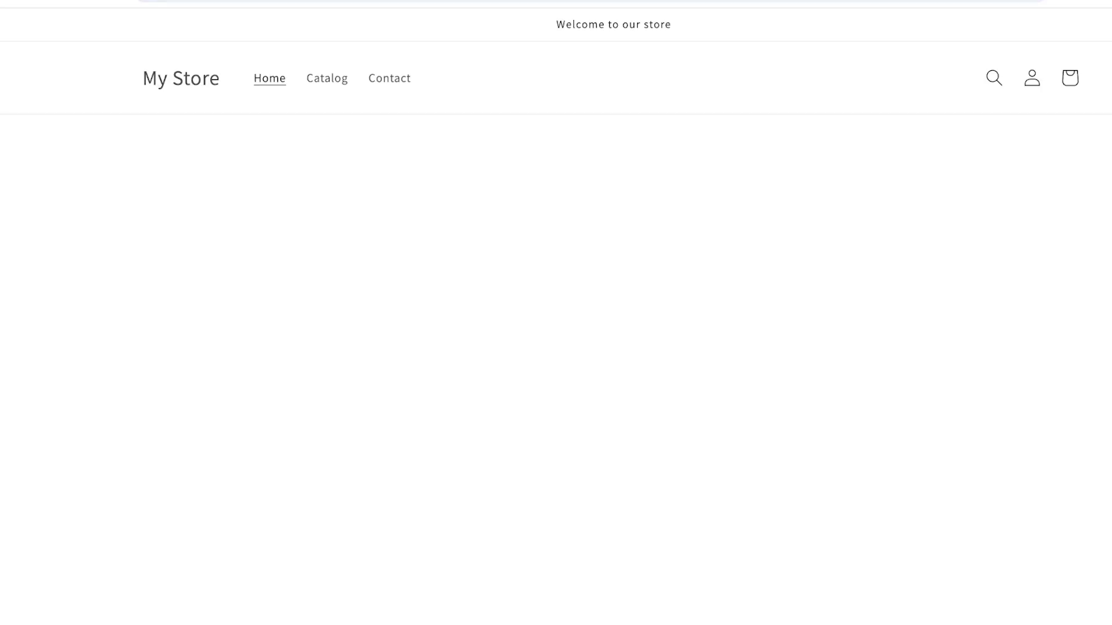
scroll(555, 313, down, 8)
scroll(489, 261, down, 4)
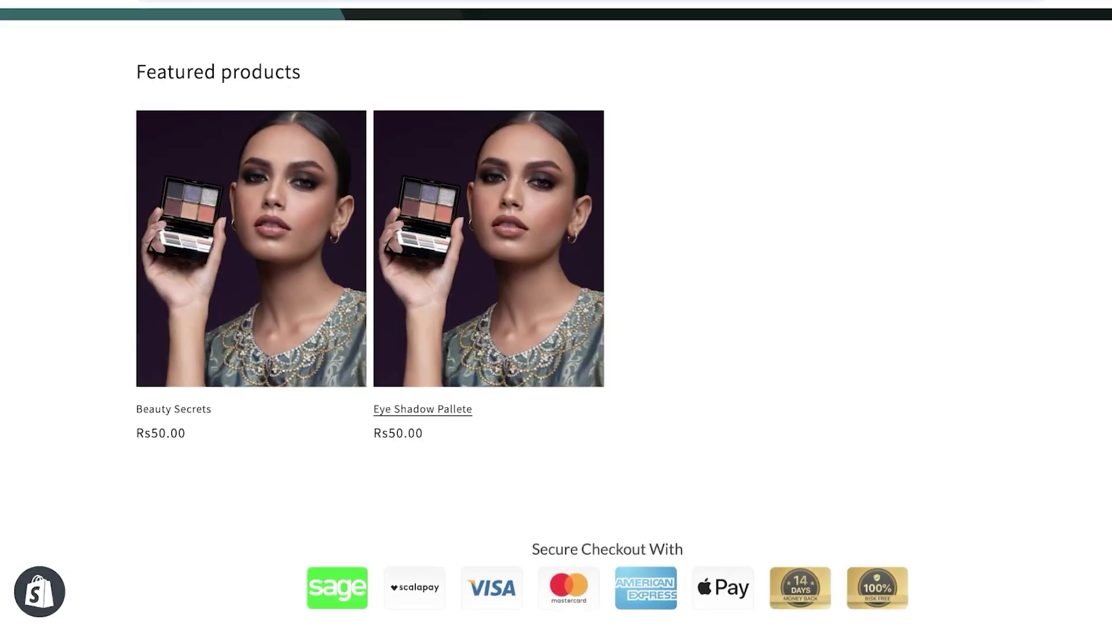
click(488, 261)
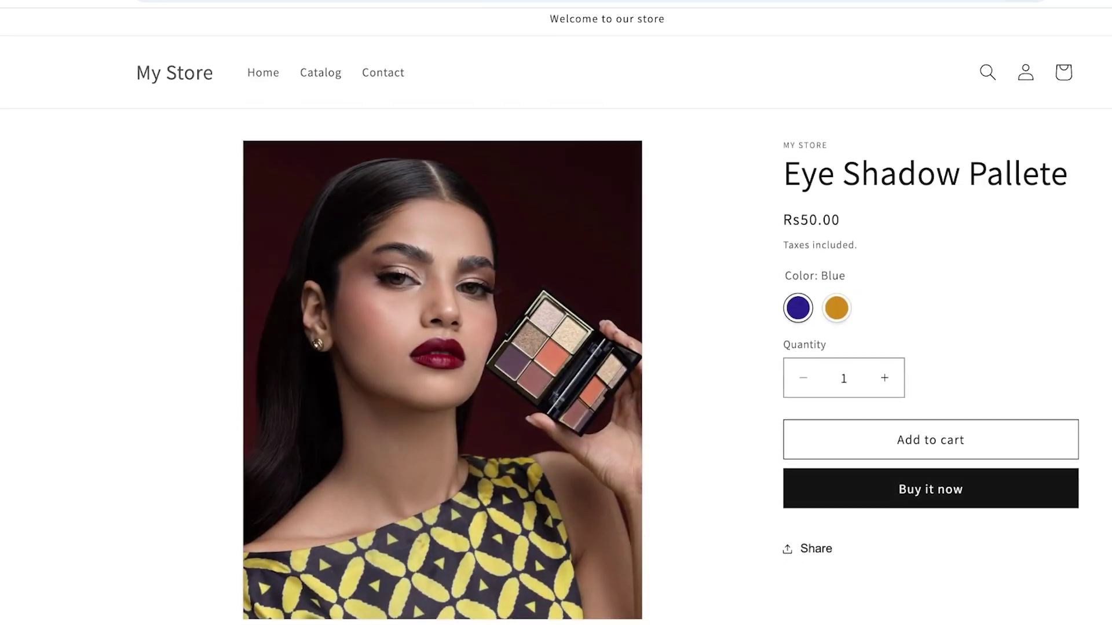
Switch the product page's country to Canada (CAD $) to check the converted price, and return to the Shopify admin home page
click(1095, 603)
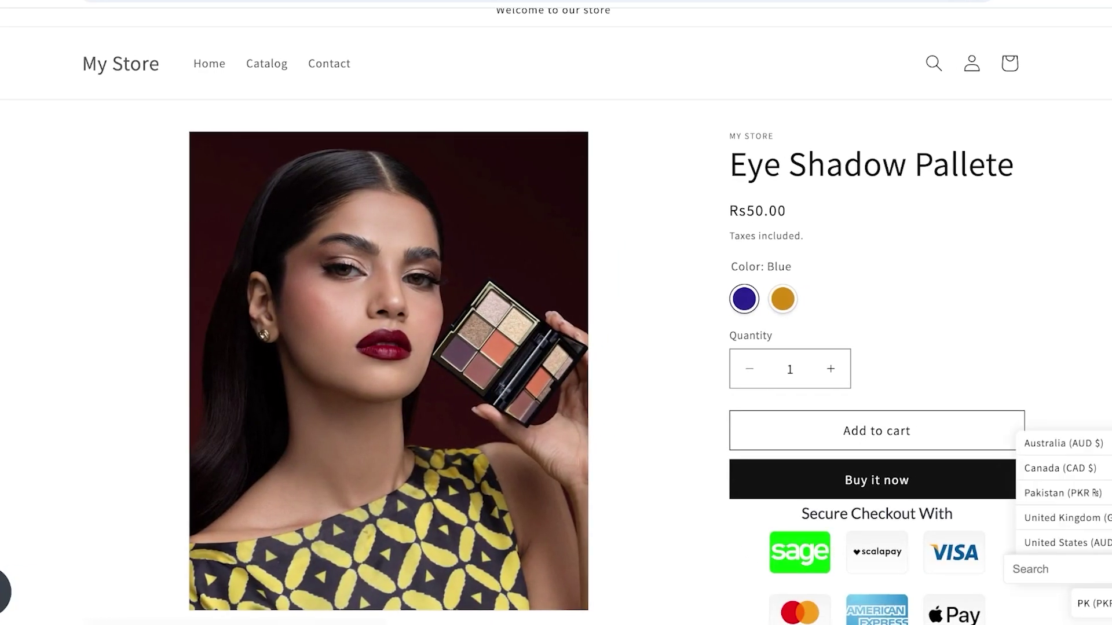
click(990, 468)
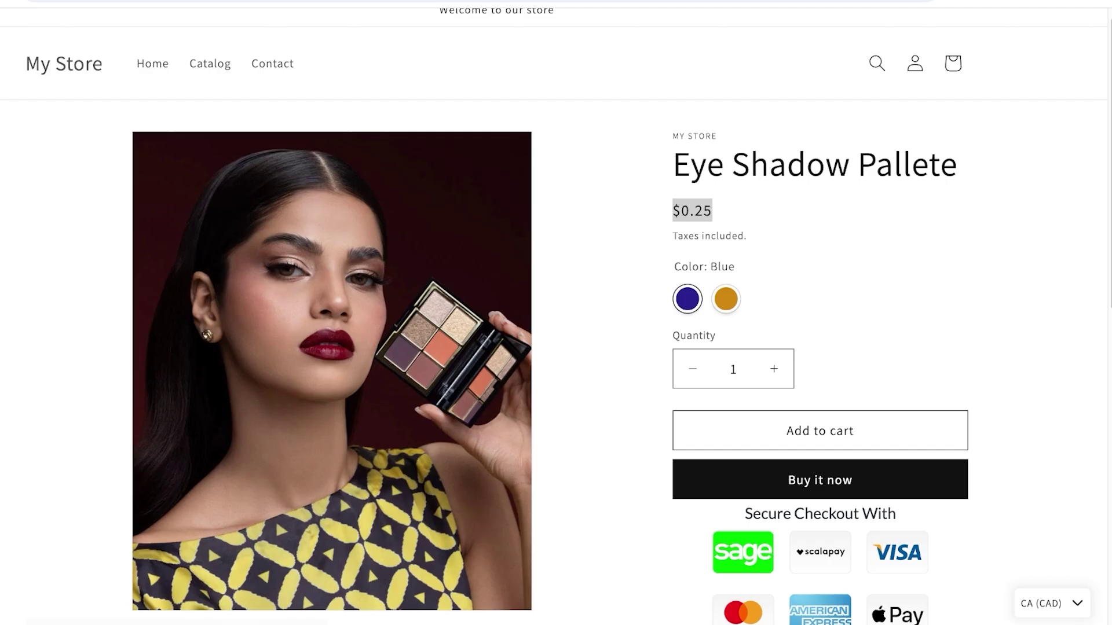
key(ctrl+shift+Tab)
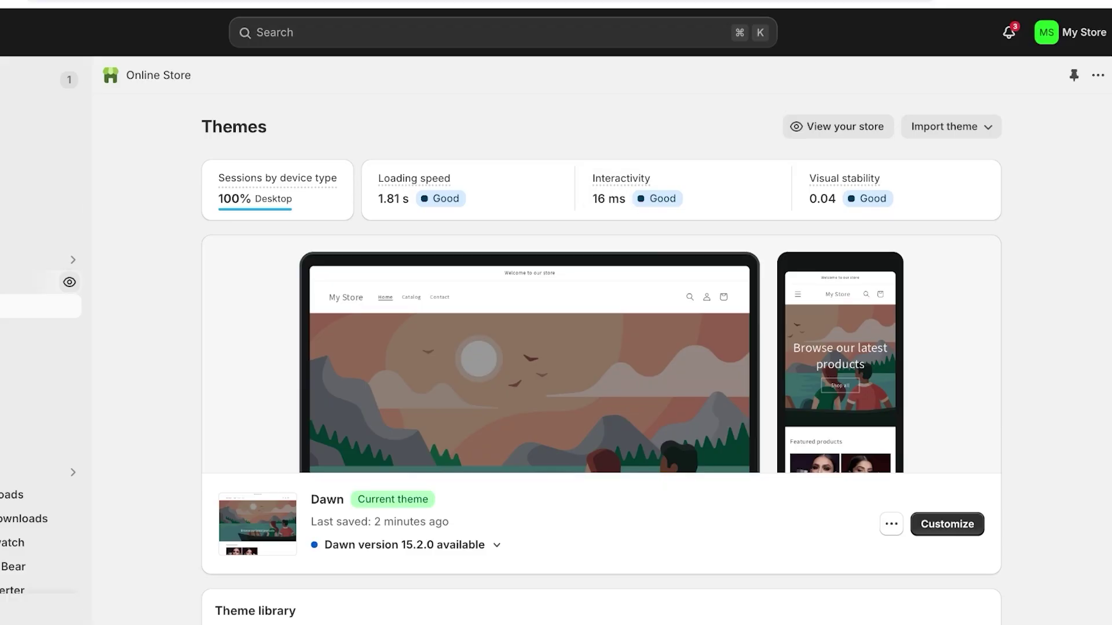
scroll(41, 290, up, 1)
click(39, 79)
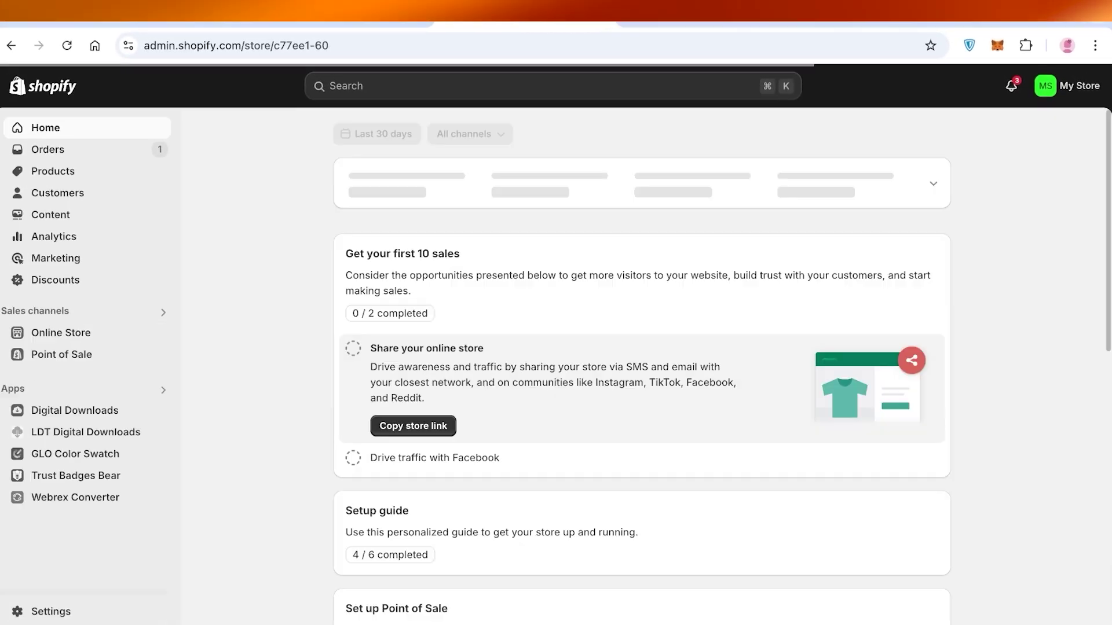